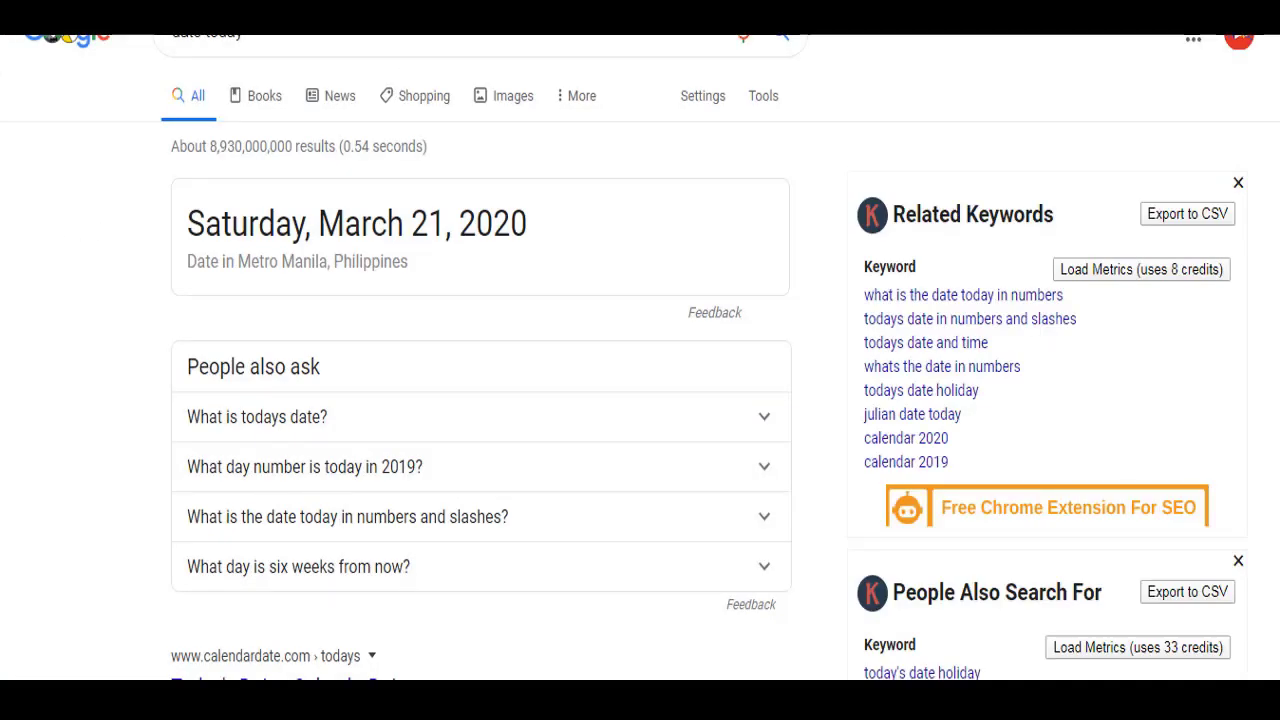
Set the earnings insights date range to Mar 1, 2020 – Mar 21, 2020 and examine the estimated earnings.
key("F5")
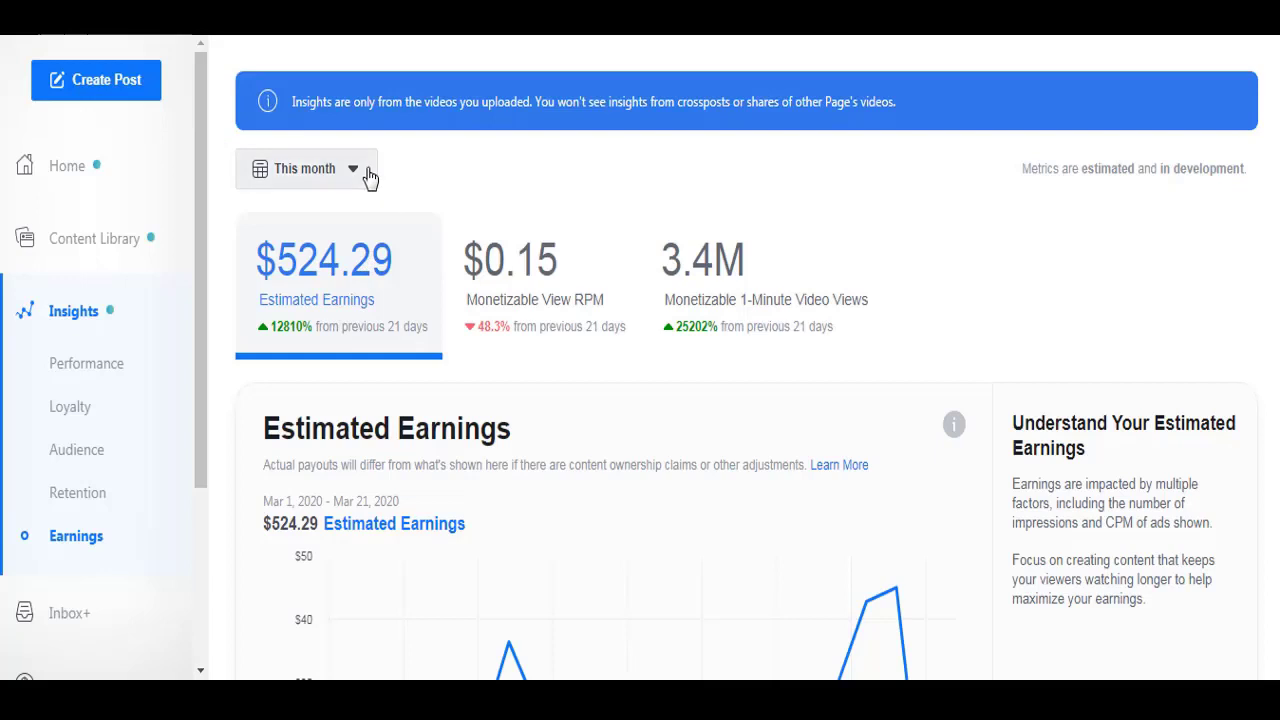
left_click(353, 176)
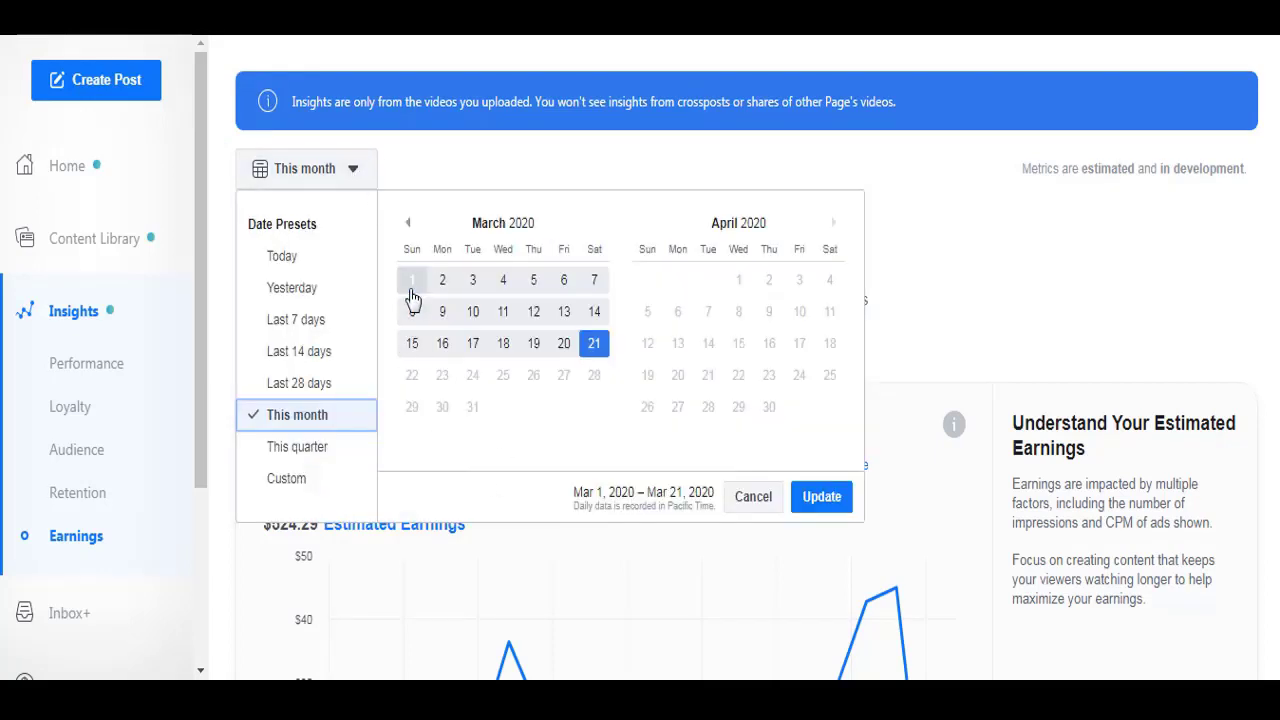
left_click(412, 285)
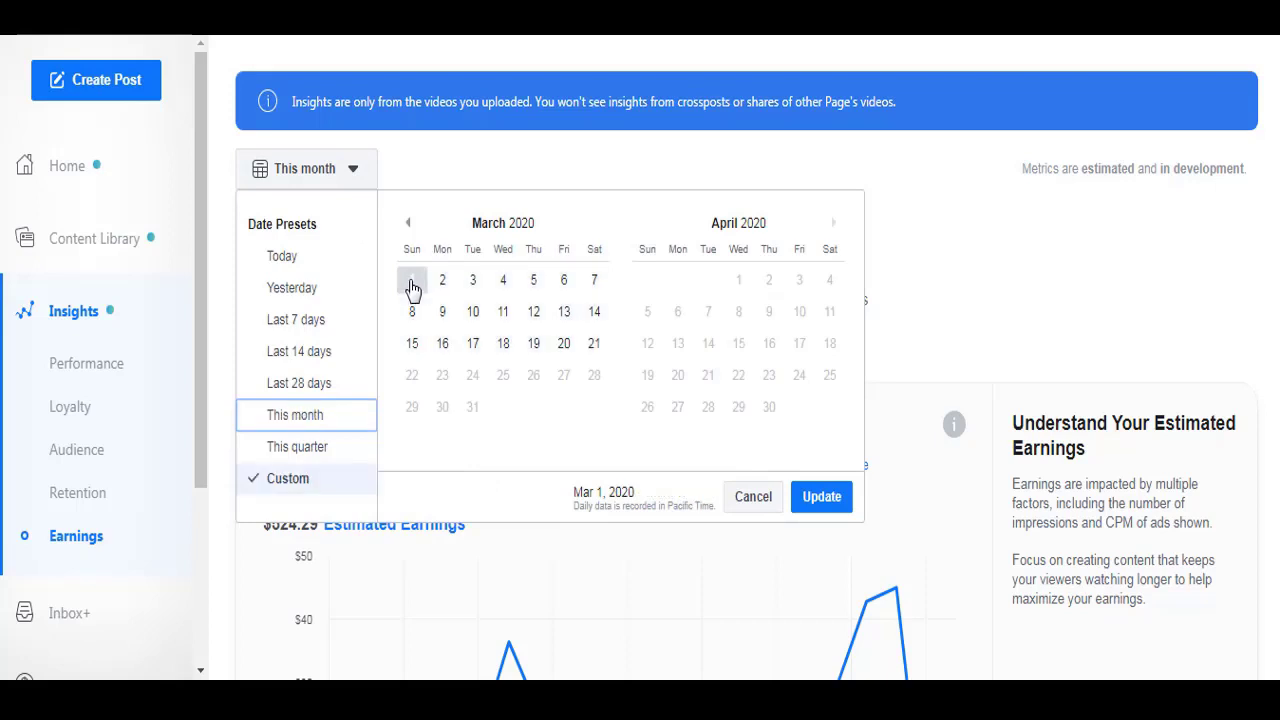
left_click(593, 347)
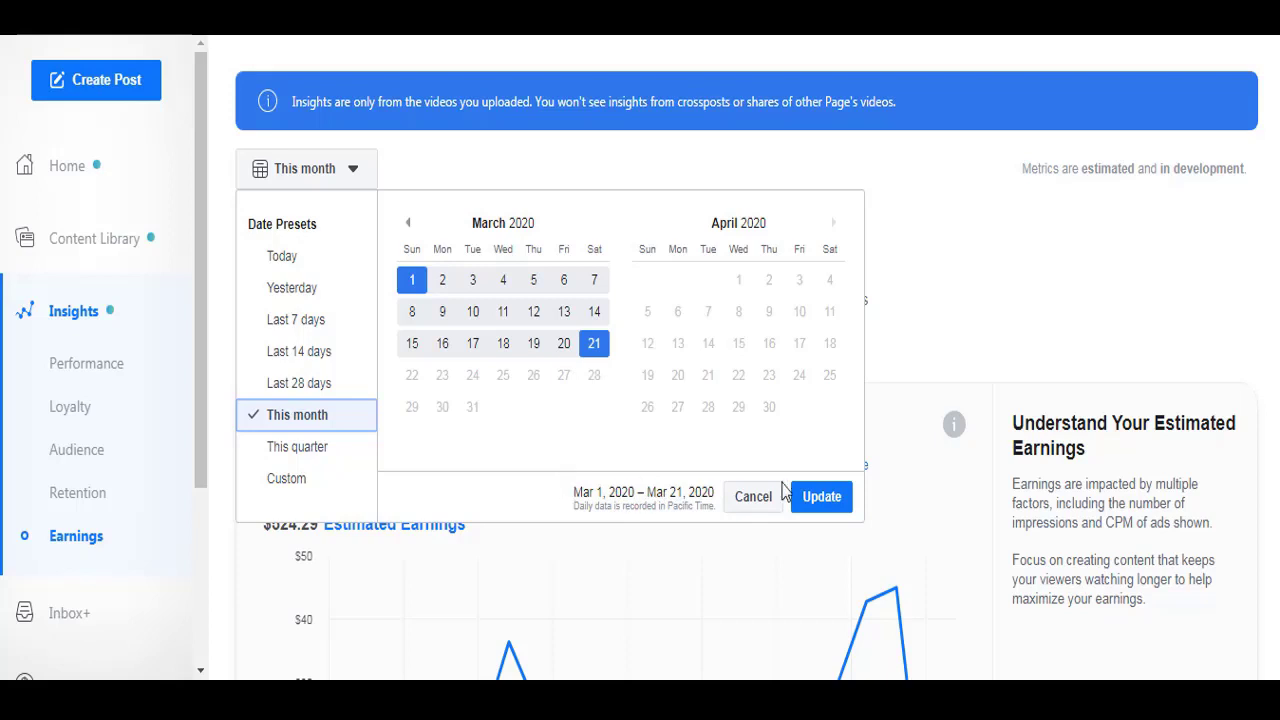
left_click(822, 498)
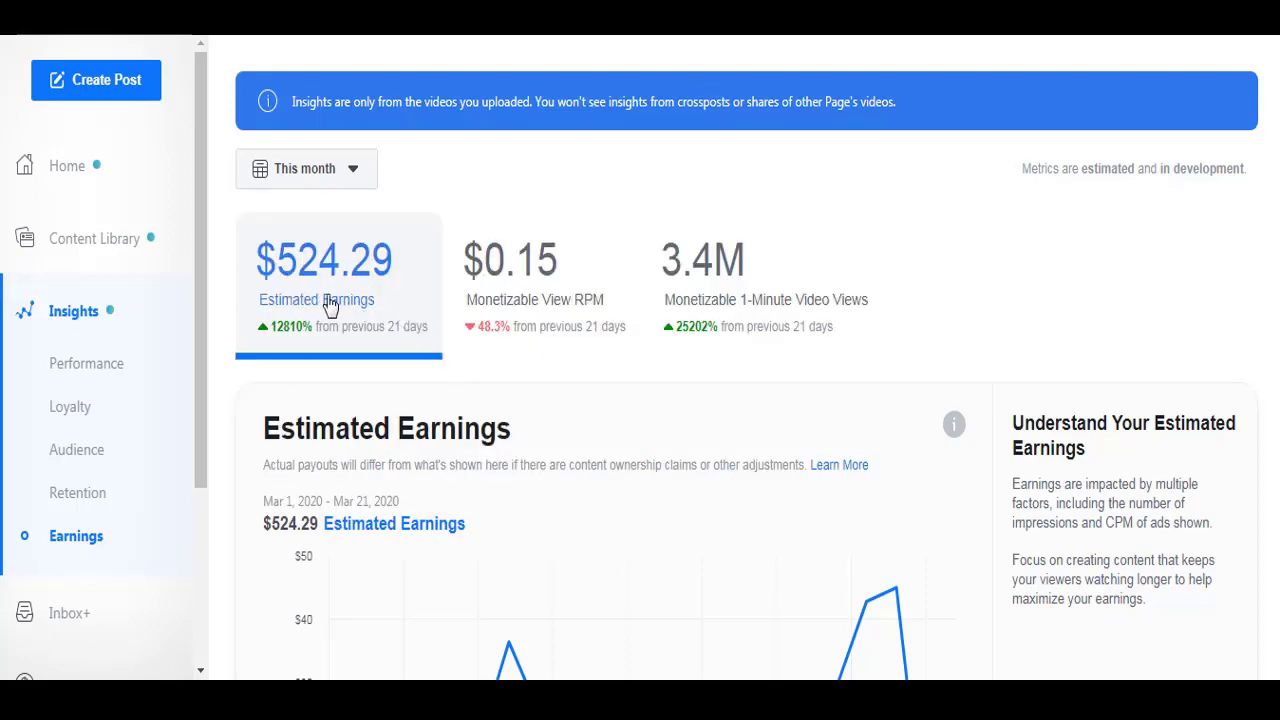
mouse_move(331, 306)
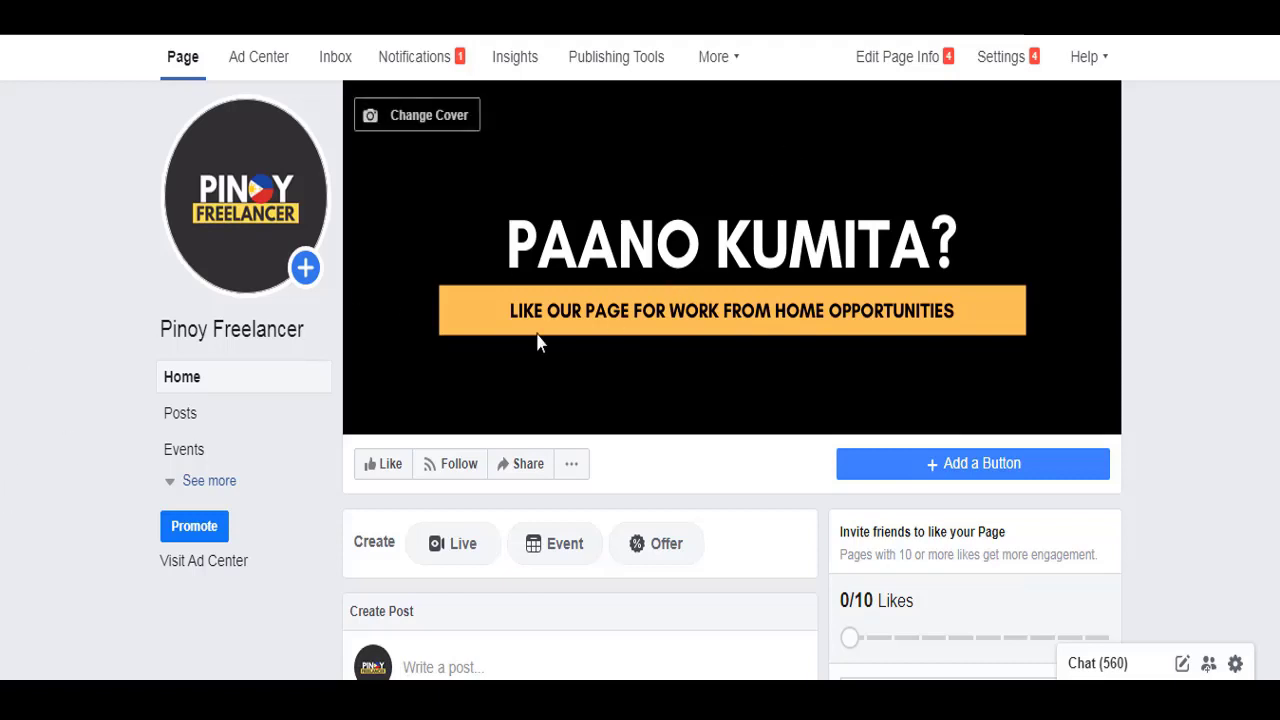
Start creating a Community or Public Figure Page and name it Pinoy Freelancer.
scroll(818, 230, "down", 1)
scroll(818, 230, "down", 1)
scroll(818, 230, "up", 2)
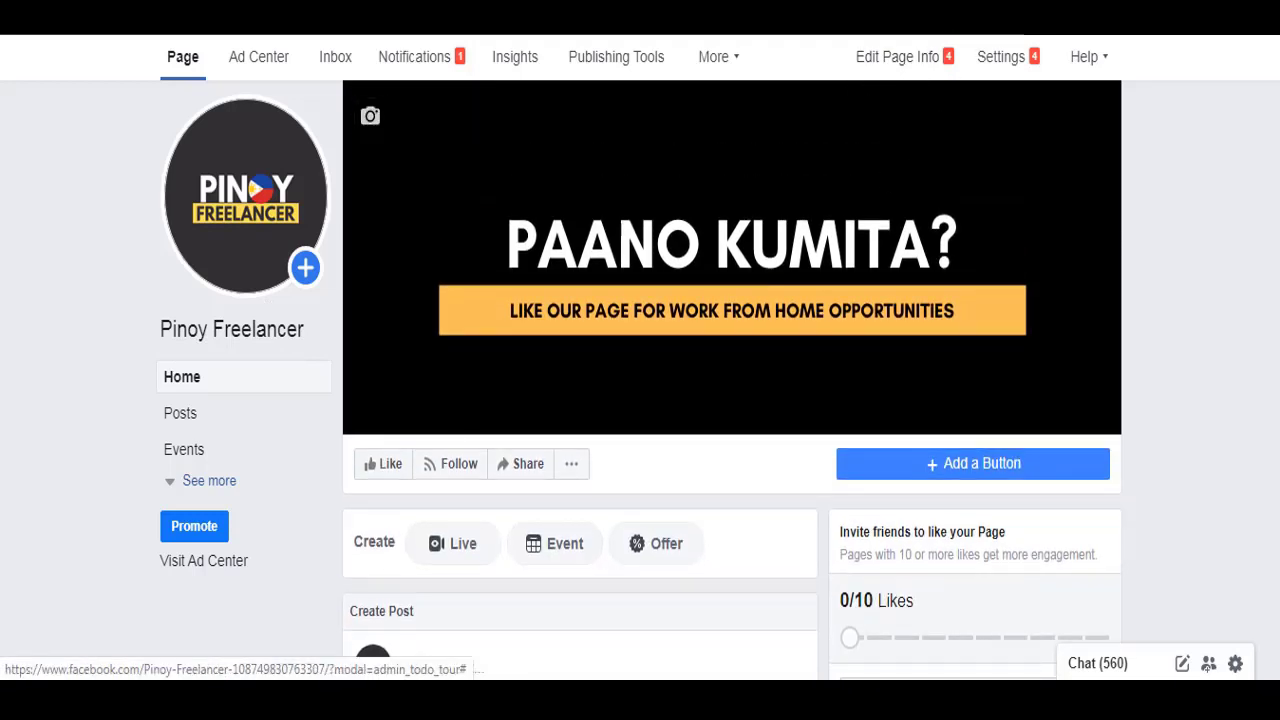
left_click(880, 17)
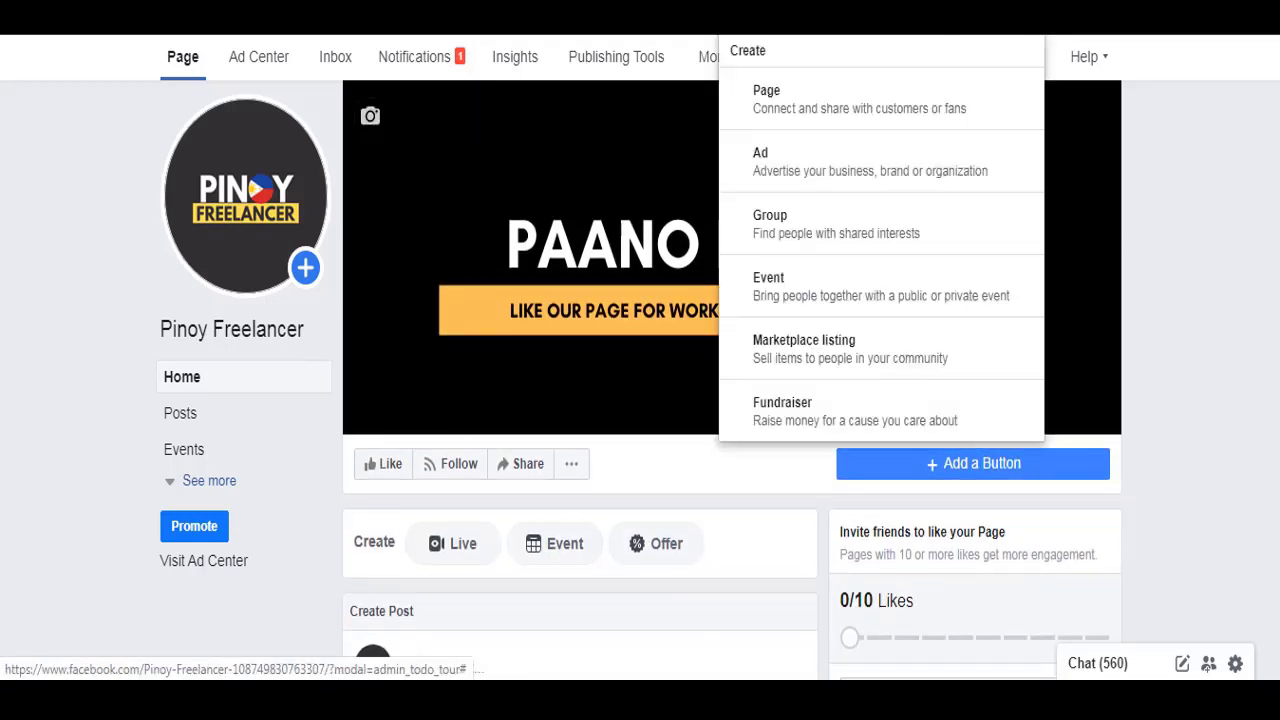
left_click(829, 112)
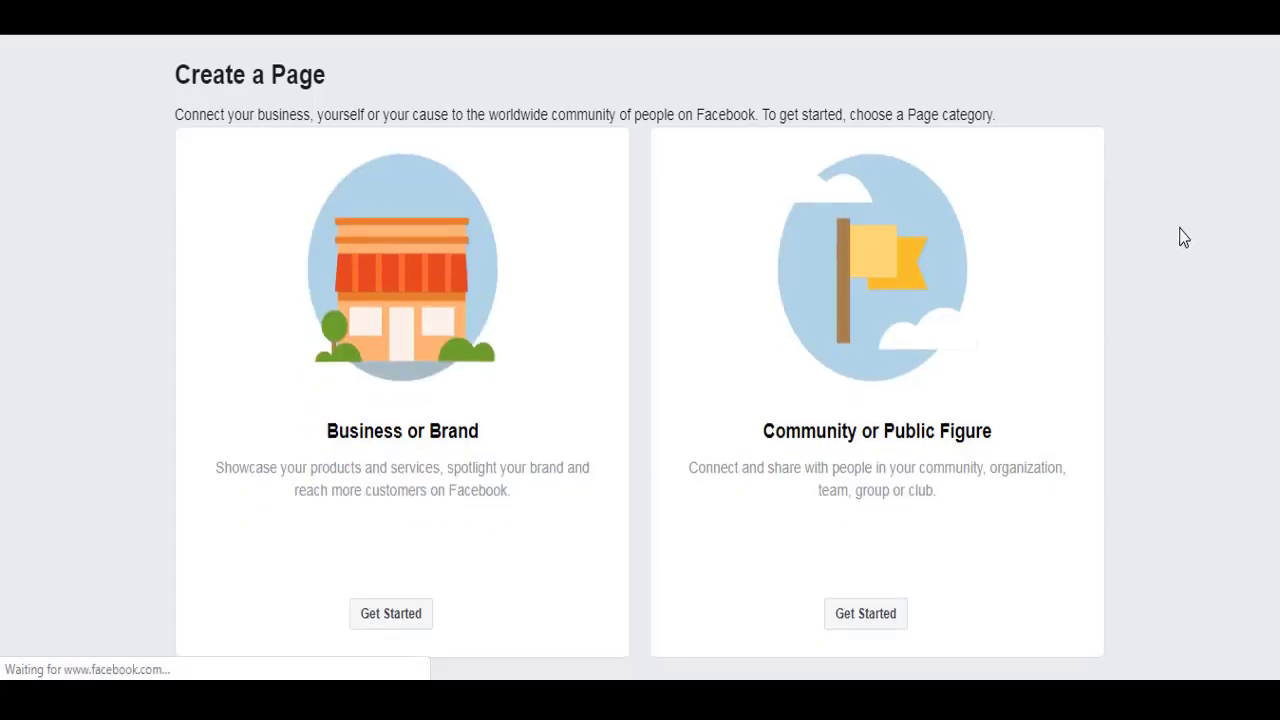
left_click(875, 609)
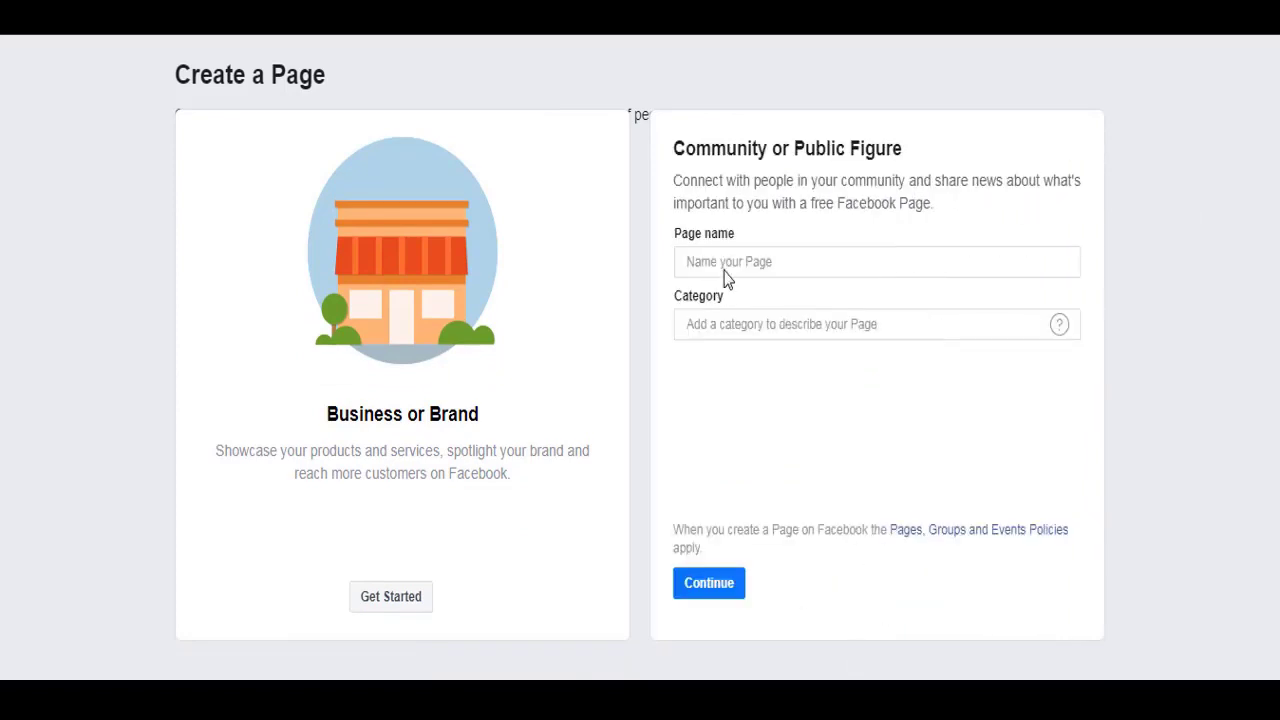
left_click(725, 266)
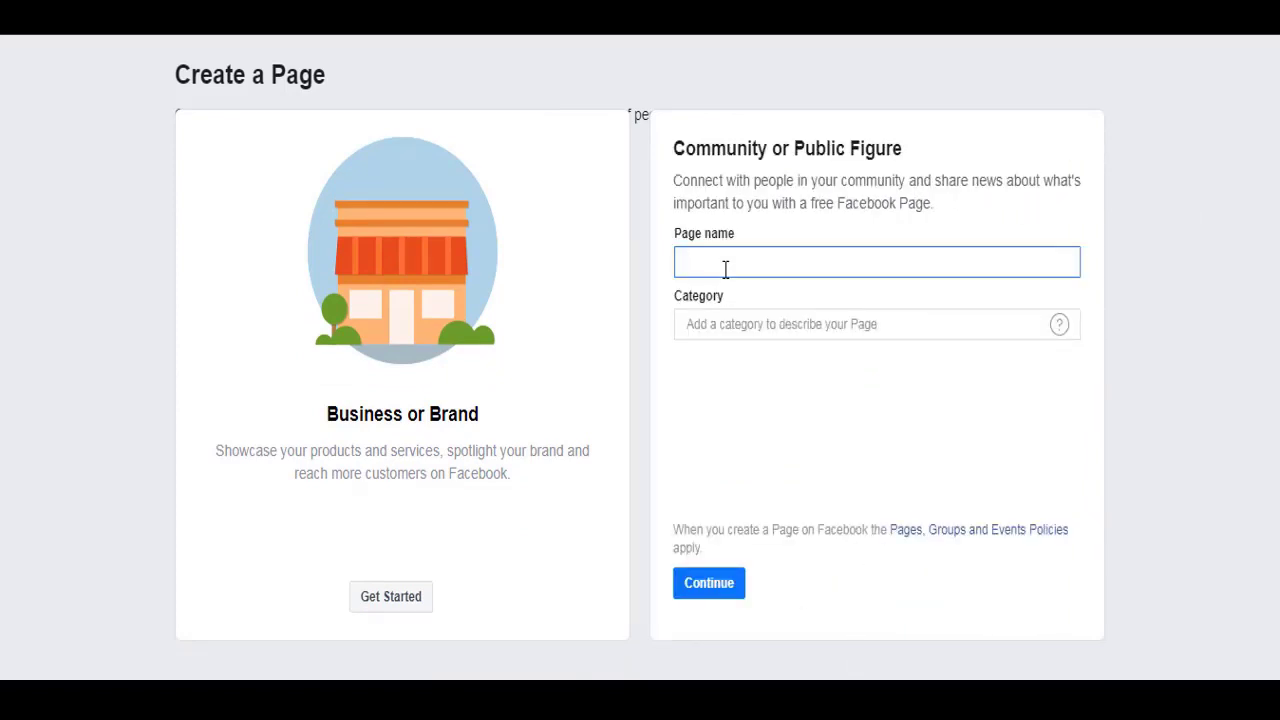
type("Pinoy Freelancer")
Set the new Page's category to Entrepreneur.
left_click(727, 328)
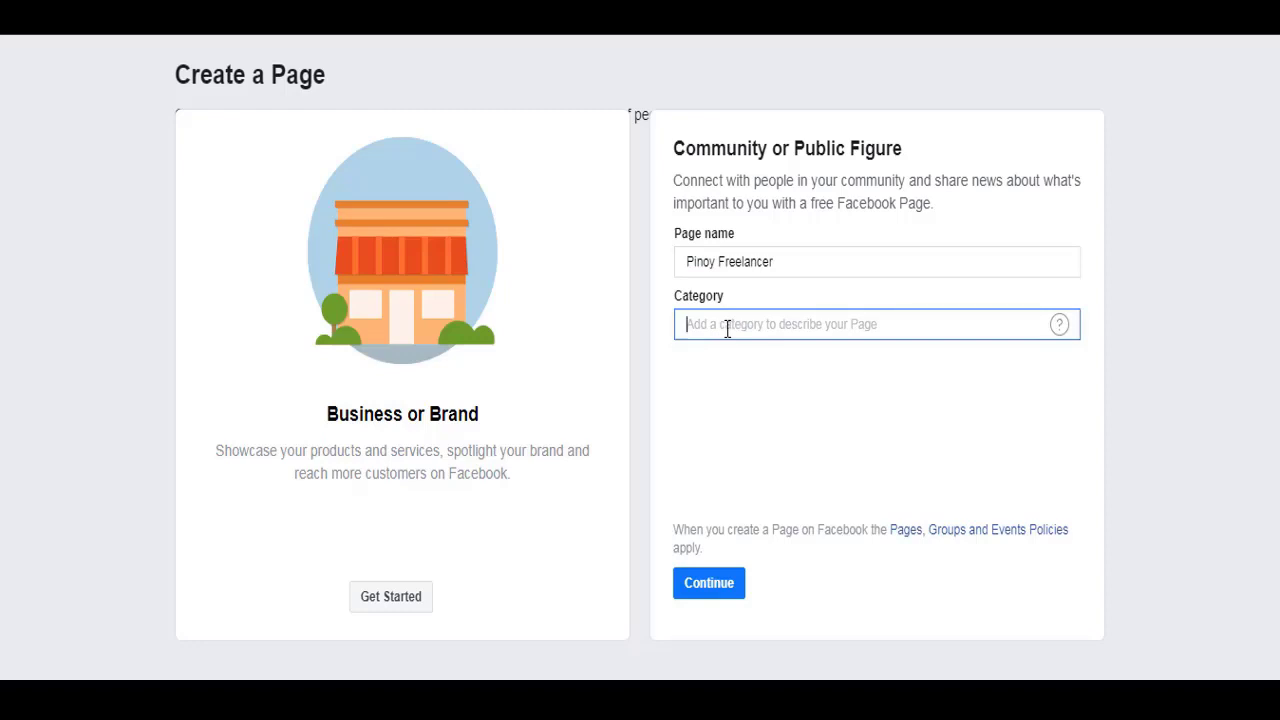
type("bu")
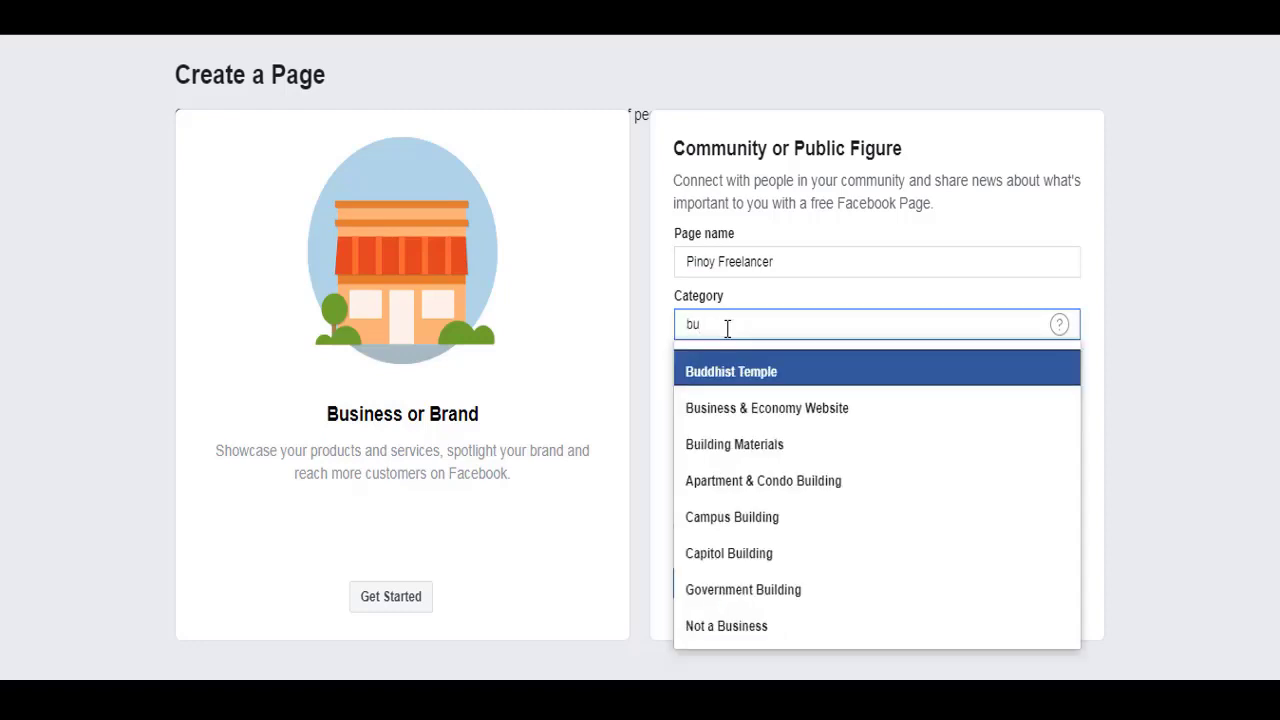
key("BackSpace")
key("BackSpace")
type("ent")
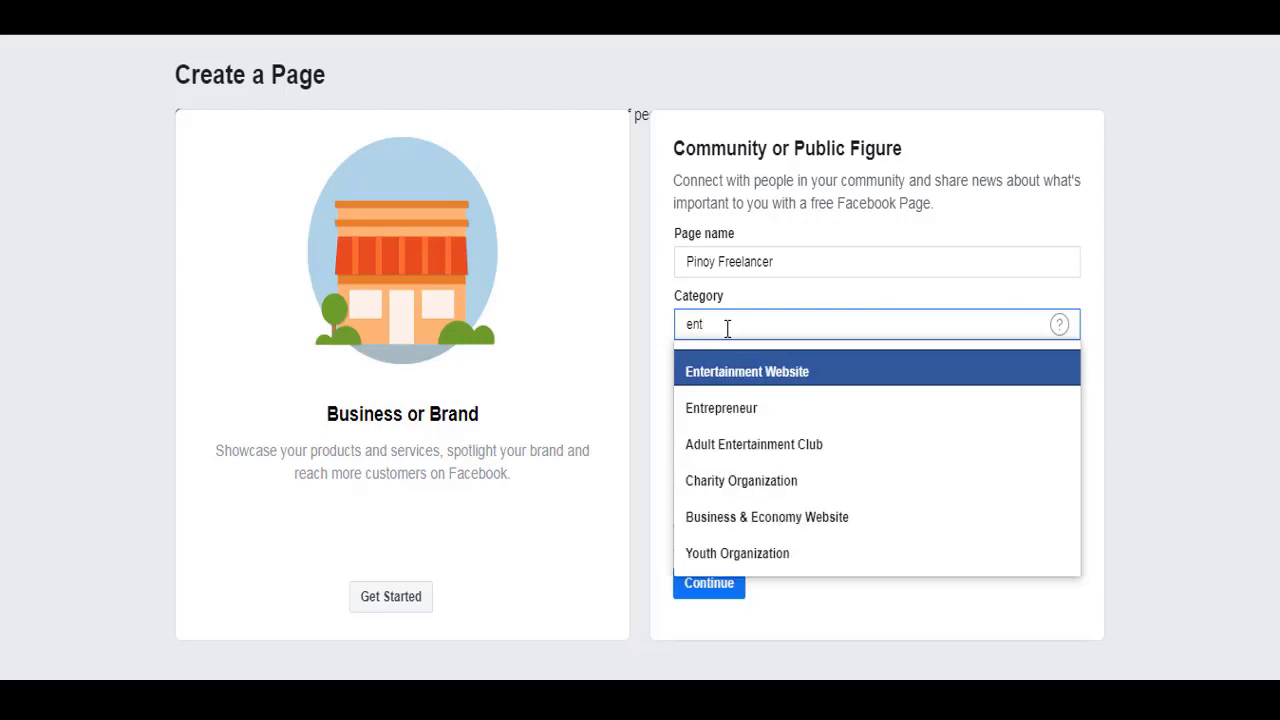
left_click(722, 408)
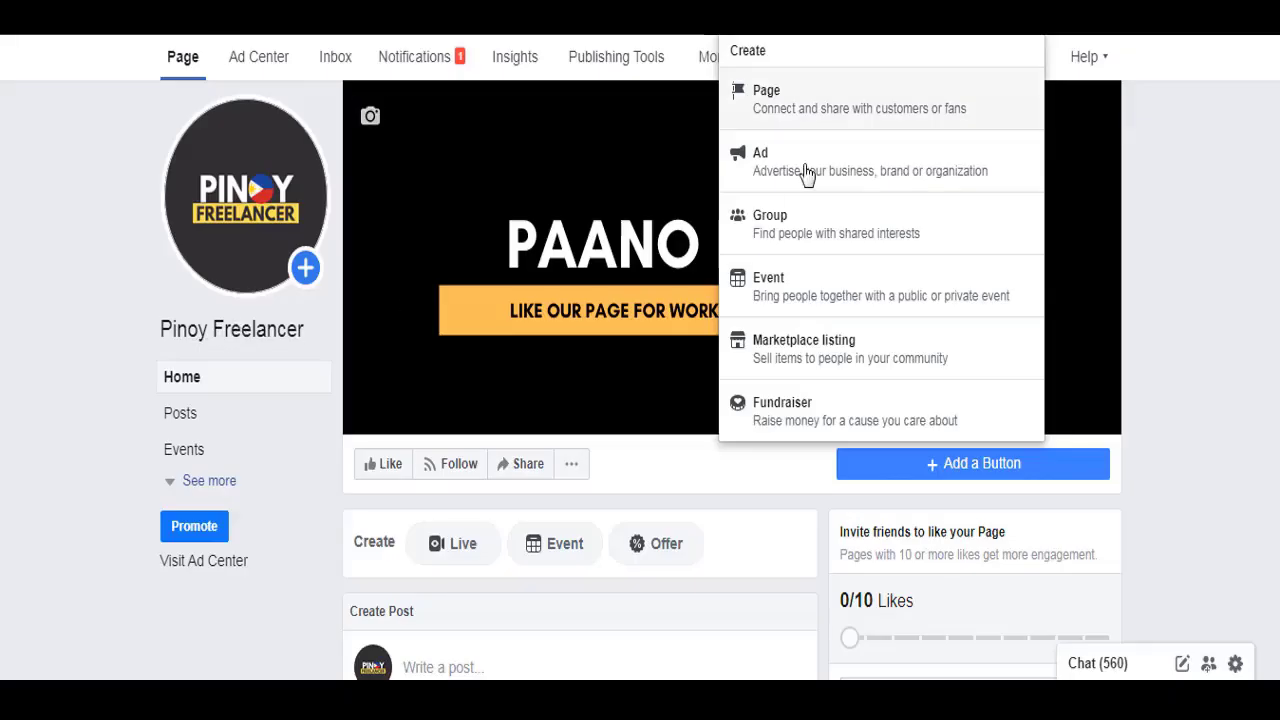
Open the Templates and Tabs settings of the Pinoy Freelancer Page.
left_click(3, 345)
mouse_move(260, 170)
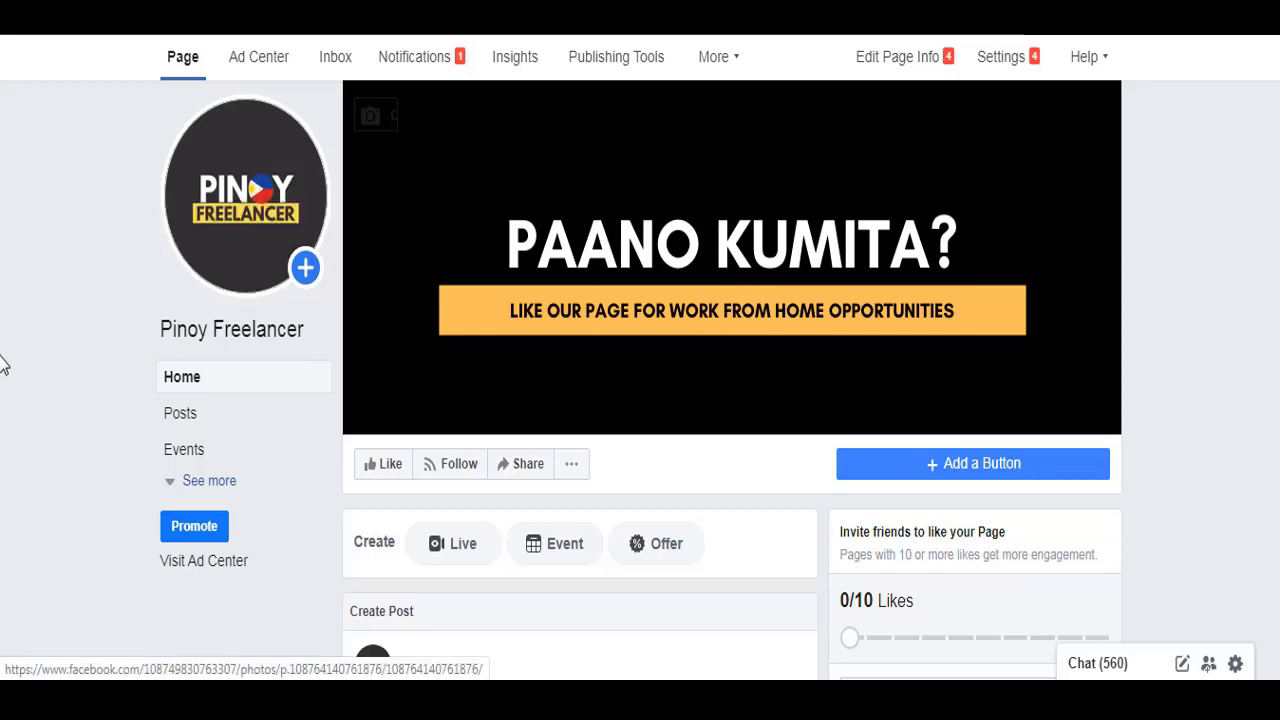
scroll(18, 360, "down", 2)
scroll(16, 360, "up", 2)
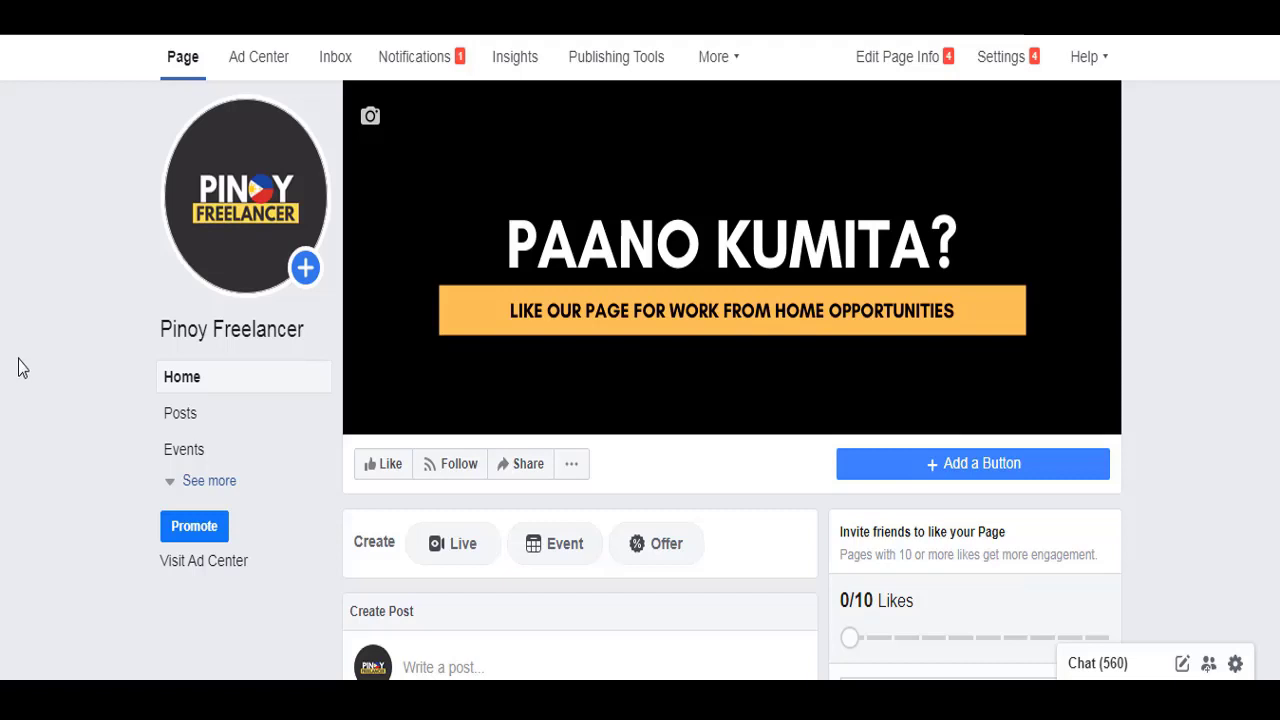
left_click(1000, 52)
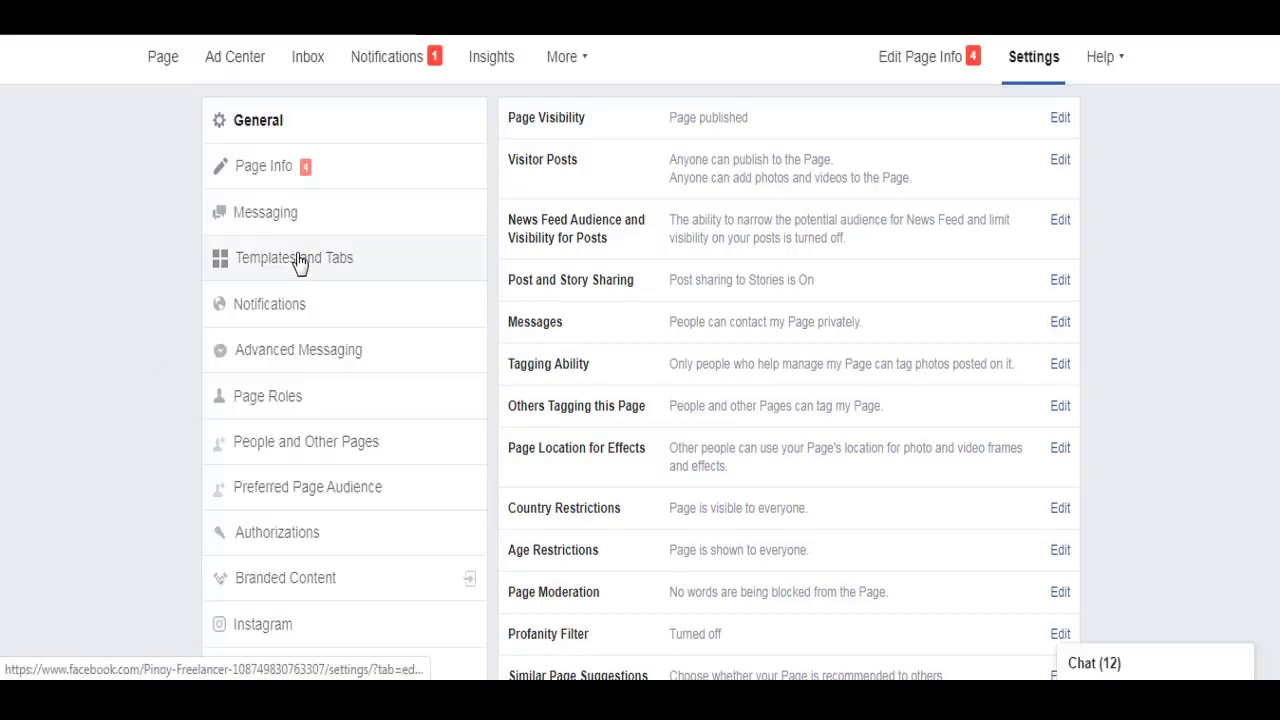
left_click(297, 262)
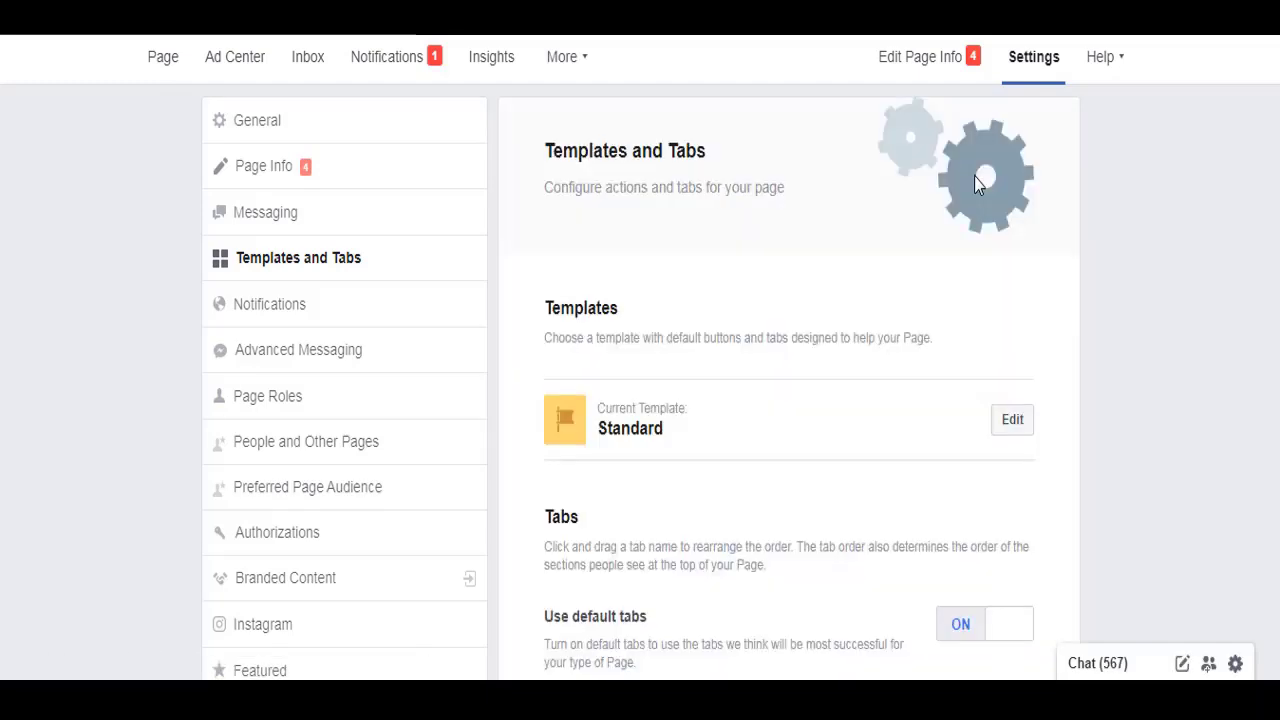
Replace the Page's current template with the Video Page template.
scroll(1100, 275, "down", 2)
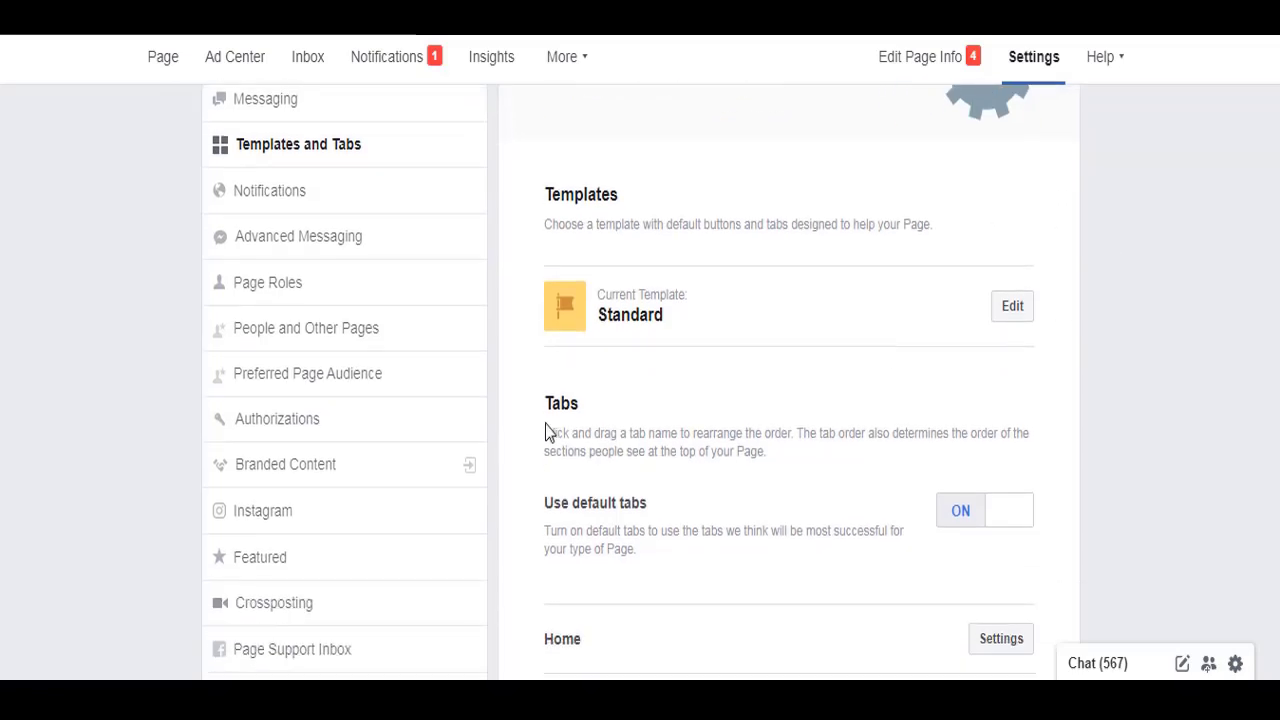
left_click(1010, 310)
scroll(743, 305, "down", 2)
scroll(743, 305, "down", 10)
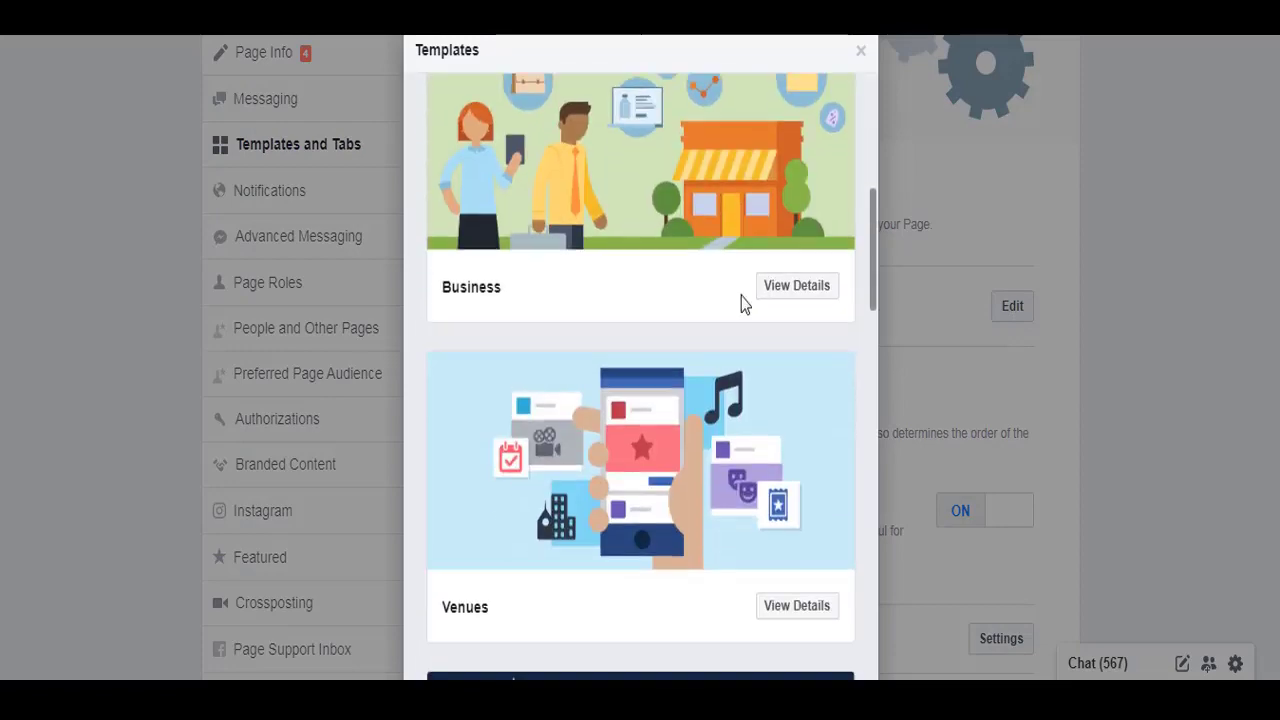
scroll(743, 305, "down", 8)
scroll(741, 296, "down", 1)
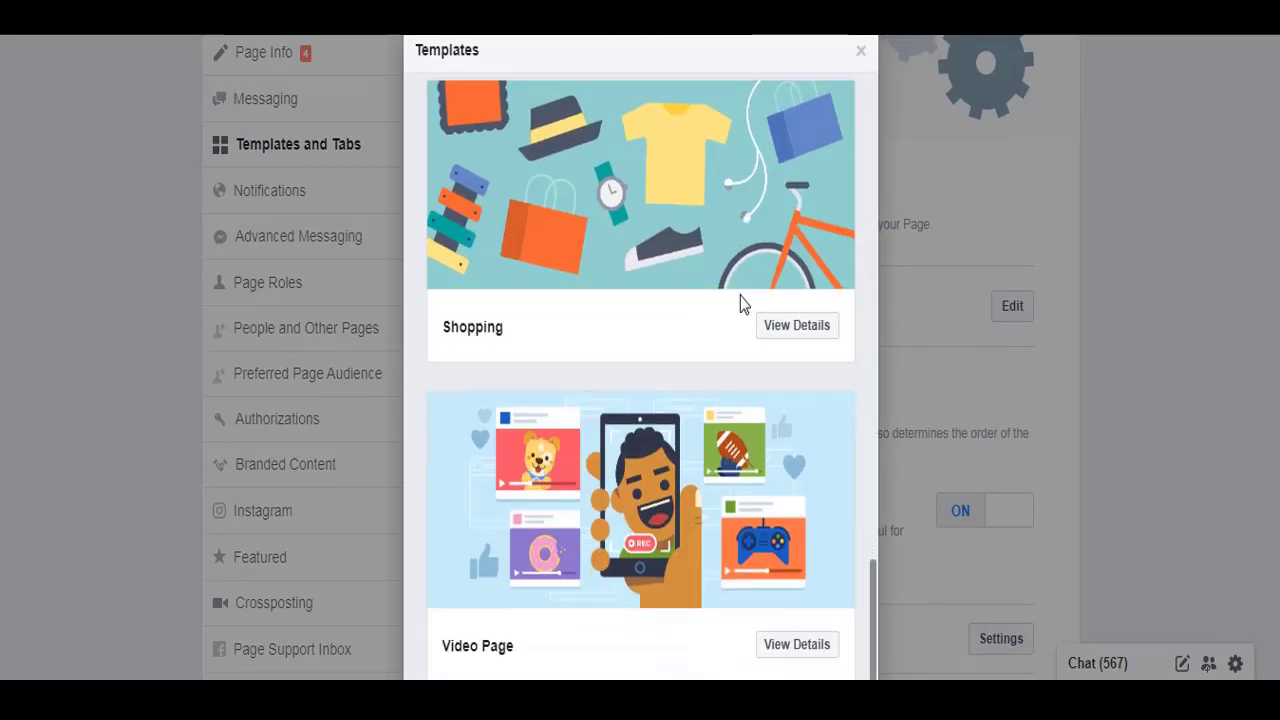
scroll(870, 500, "down", 1)
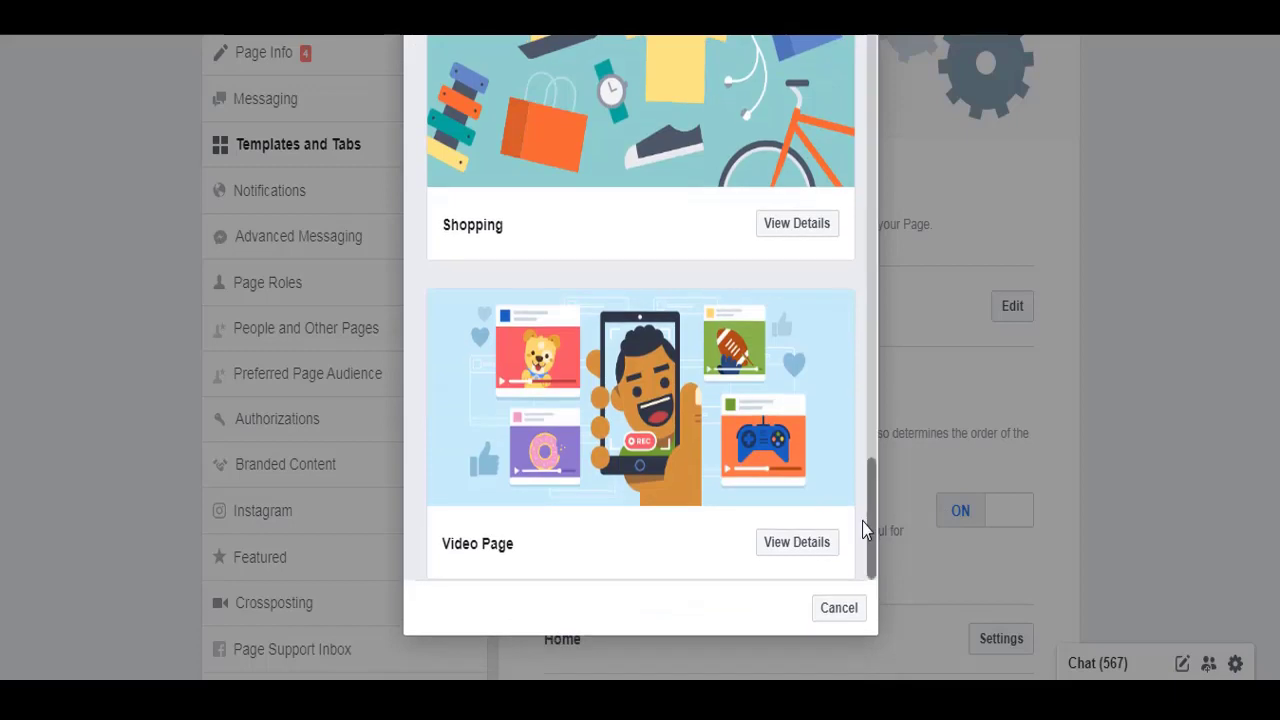
left_click(796, 544)
scroll(782, 349, "down", 10)
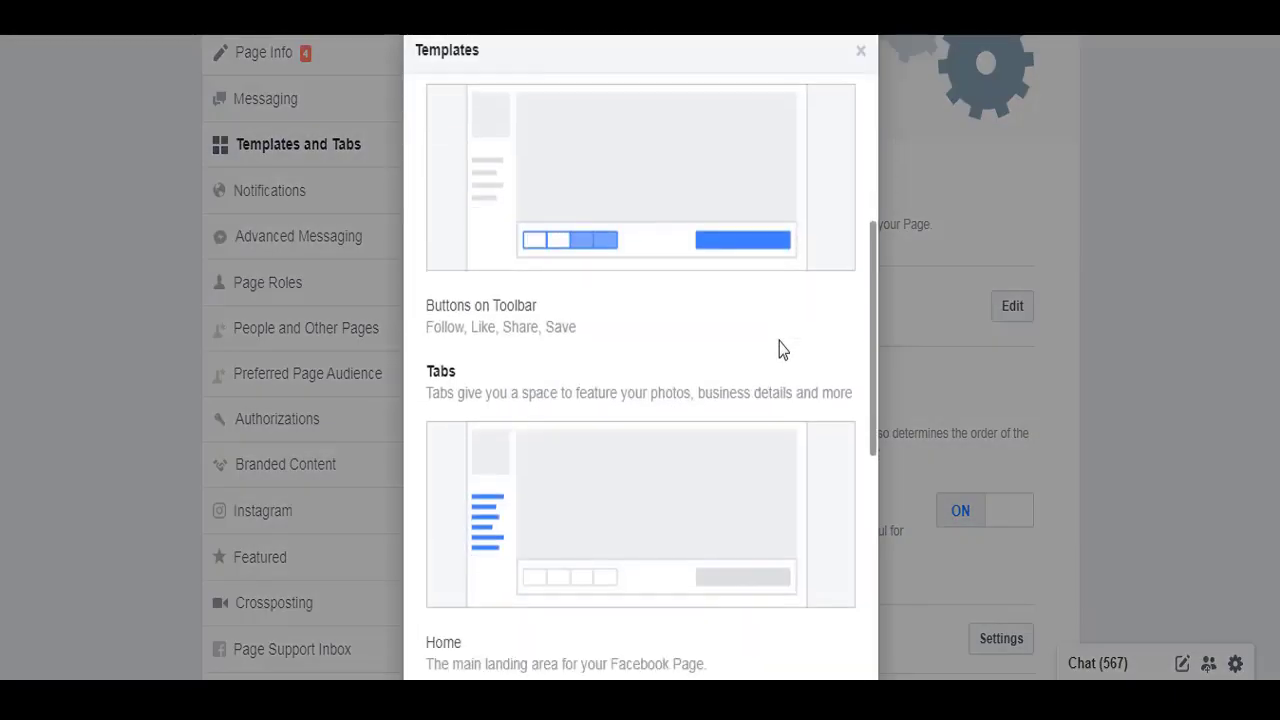
scroll(1188, 310, "down", 2)
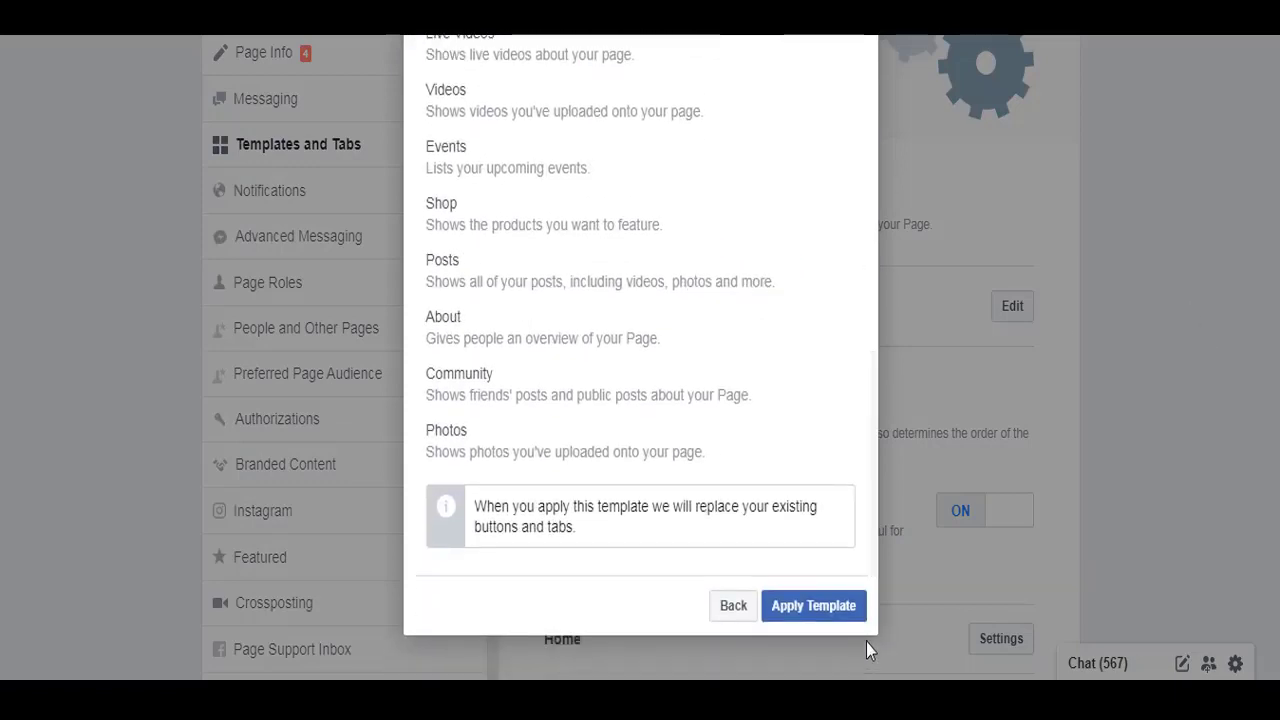
left_click(840, 606)
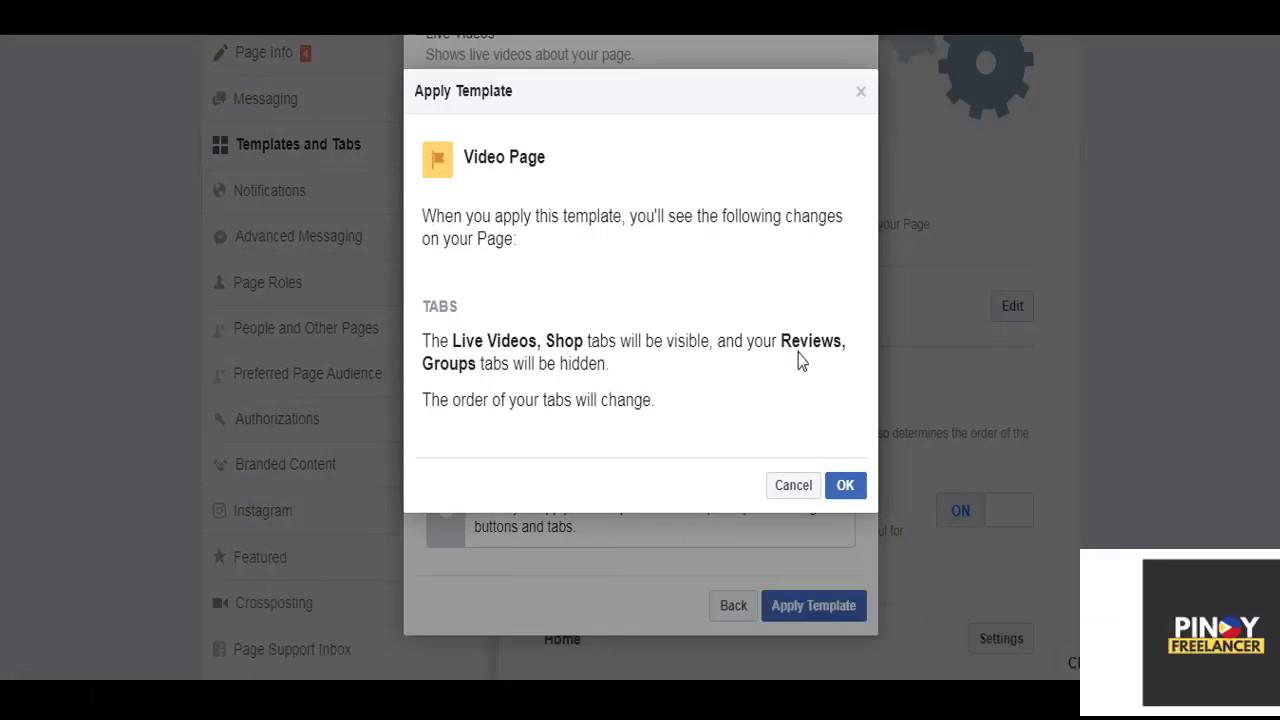
left_click(846, 486)
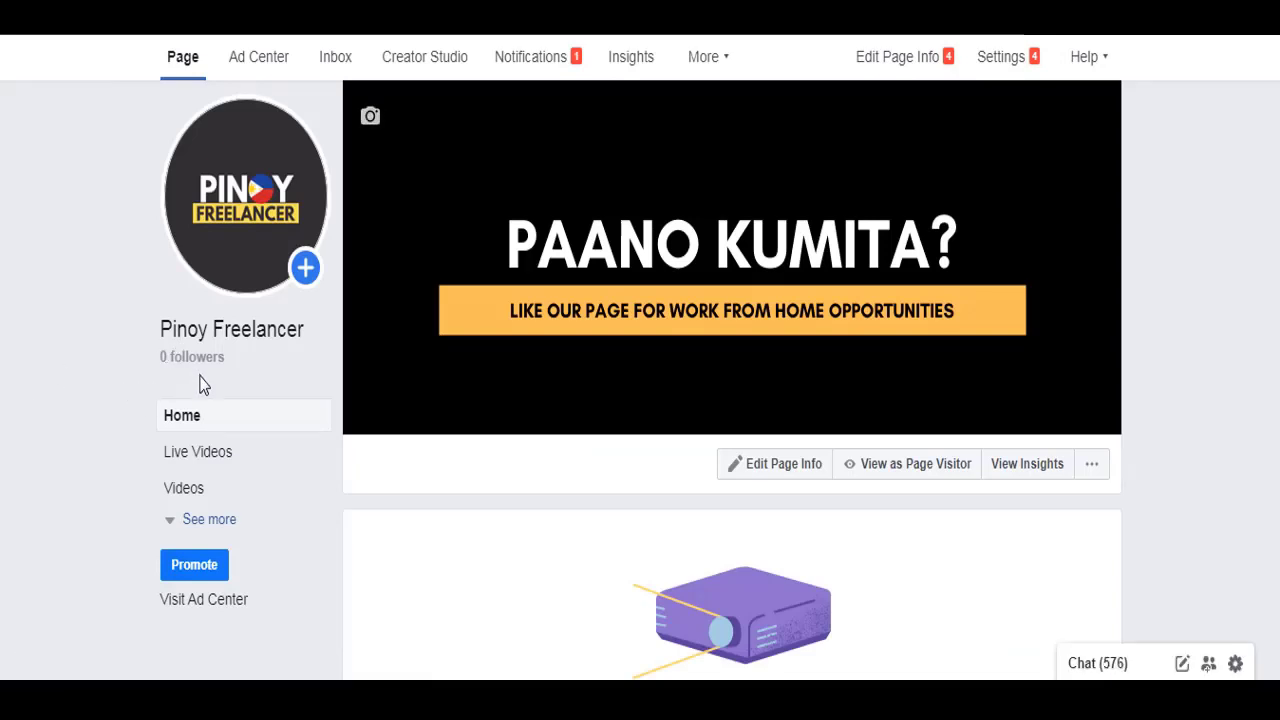
Invite all friends to like the Pinoy Freelancer Page, without also sending the invites in Messenger.
scroll(9, 323, "down", 4)
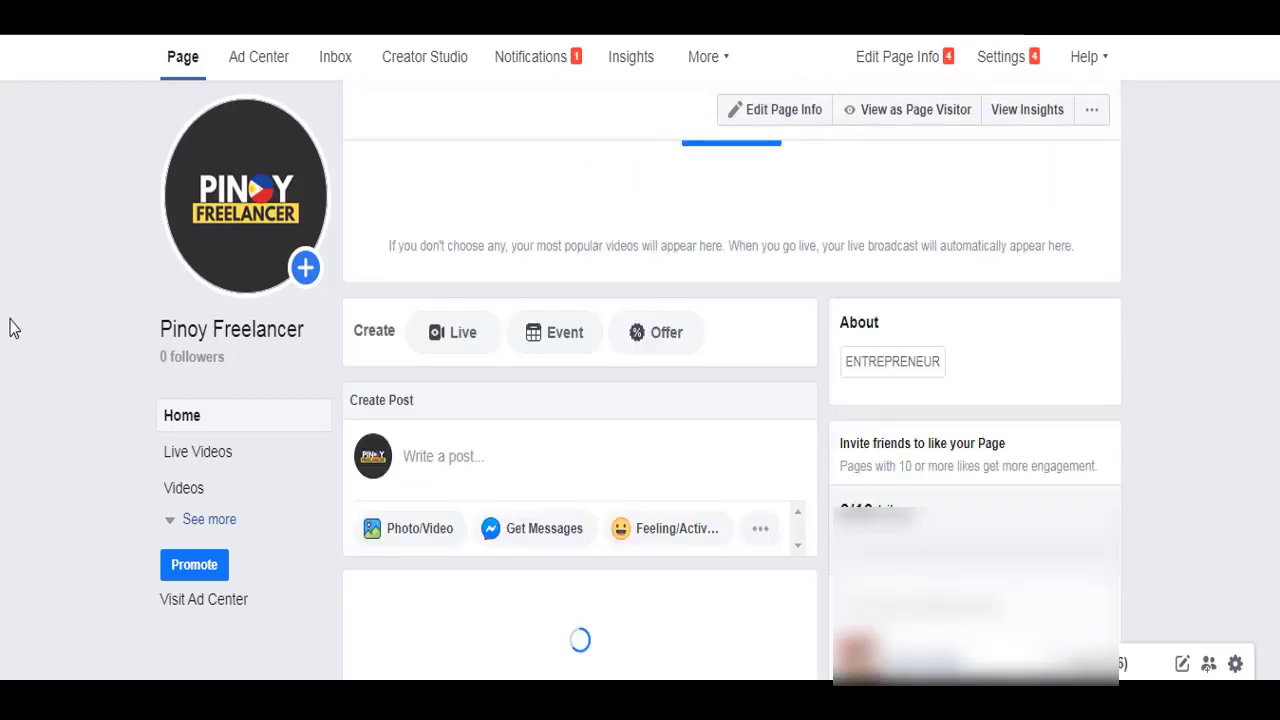
scroll(43, 262, "up", 4)
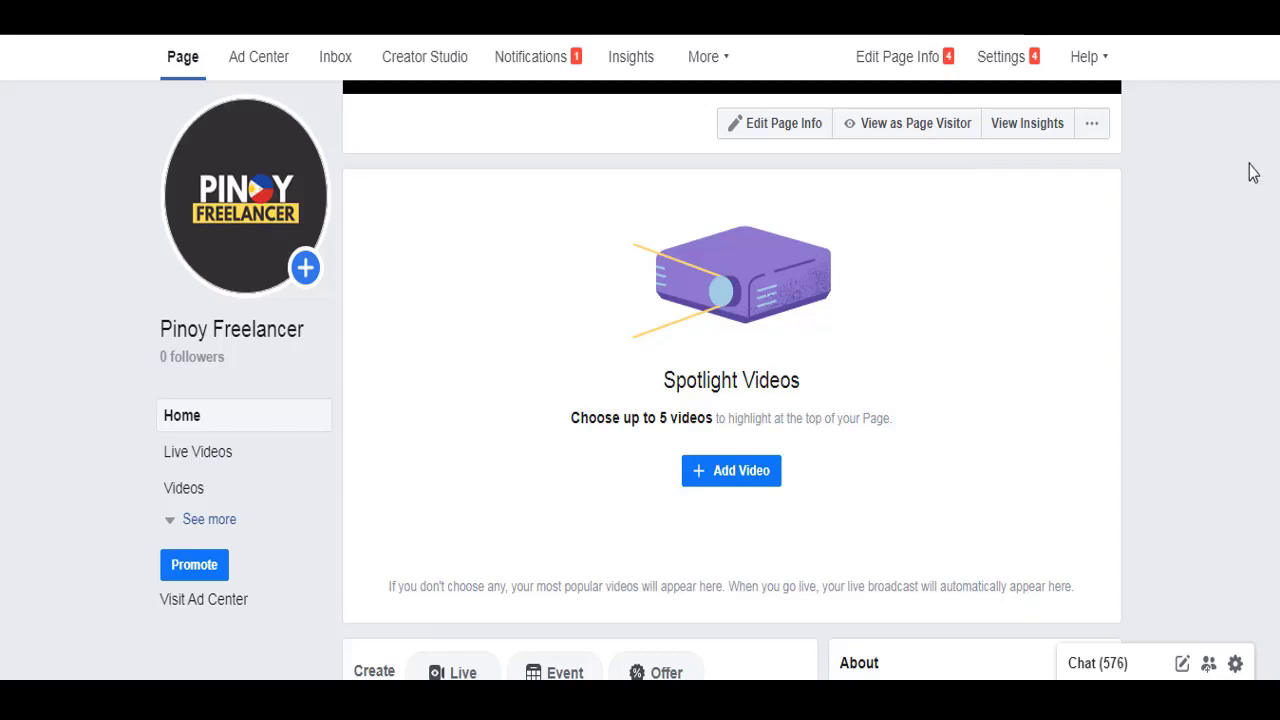
scroll(1240, 170, "down", 8)
scroll(1229, 160, "down", 3)
scroll(1229, 160, "up", 4)
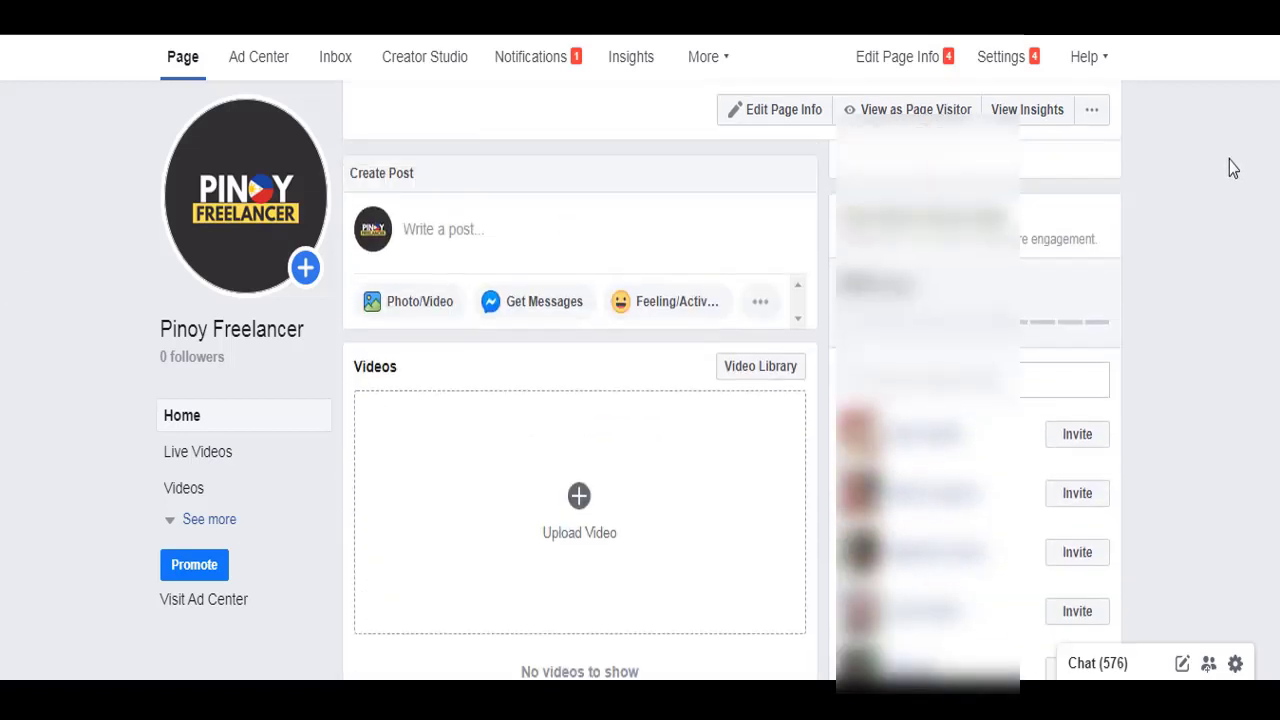
scroll(1229, 155, "down", 3)
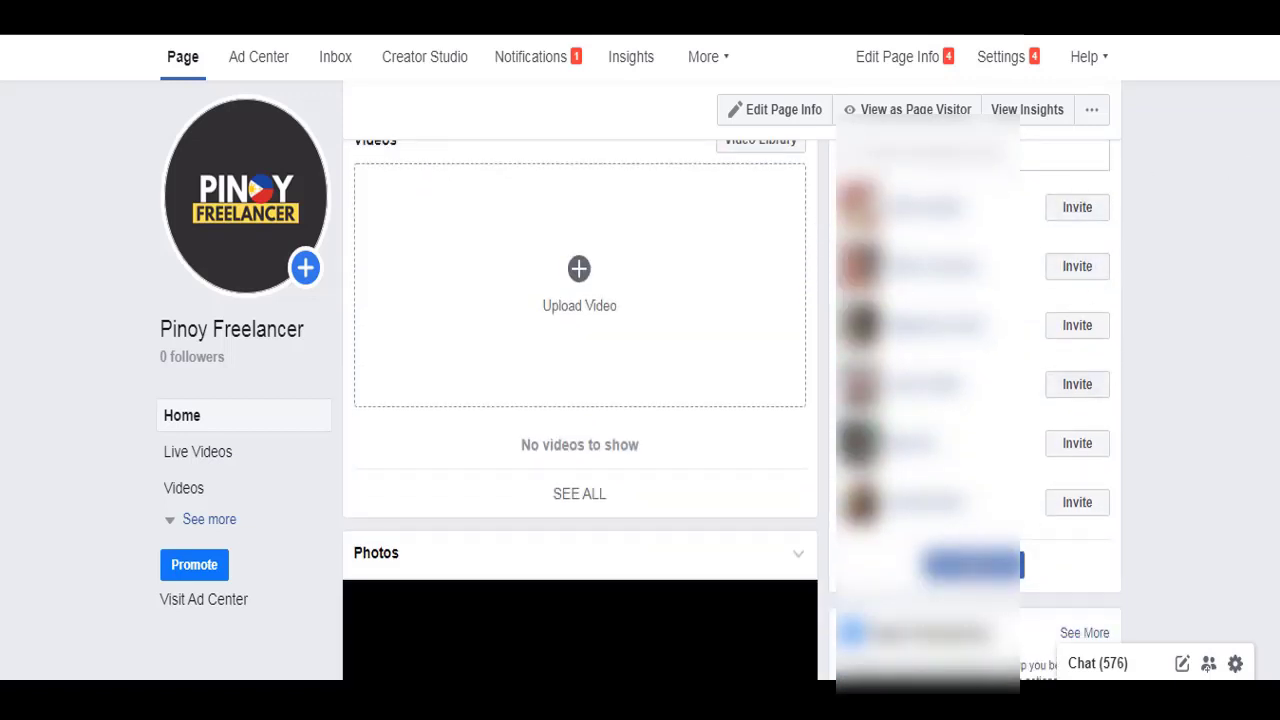
left_click(975, 565)
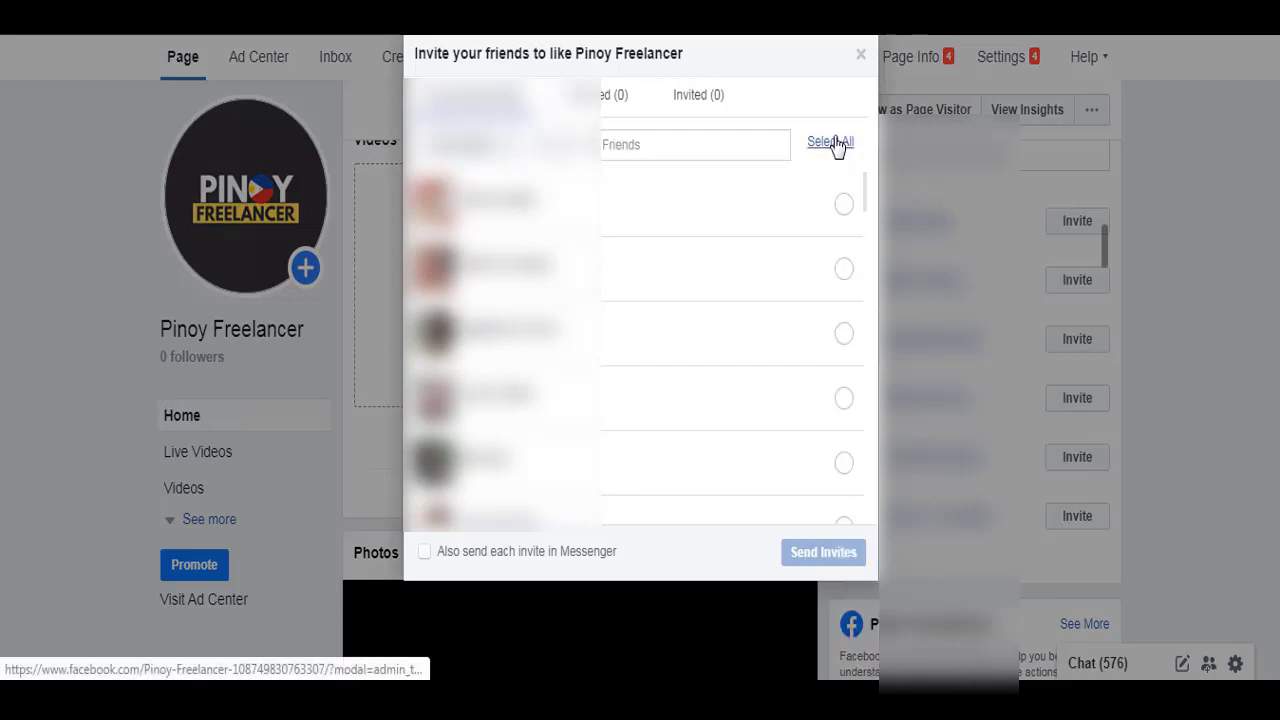
left_click(842, 143)
left_click(810, 553)
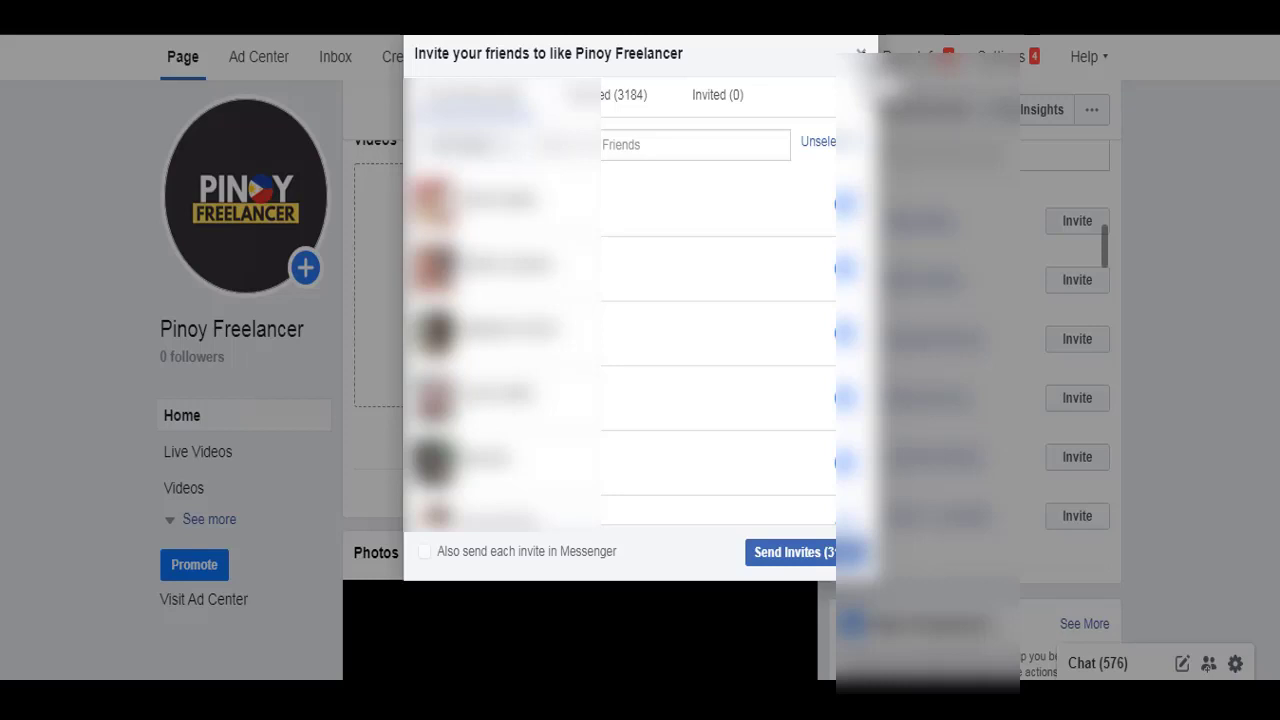
left_click(850, 552)
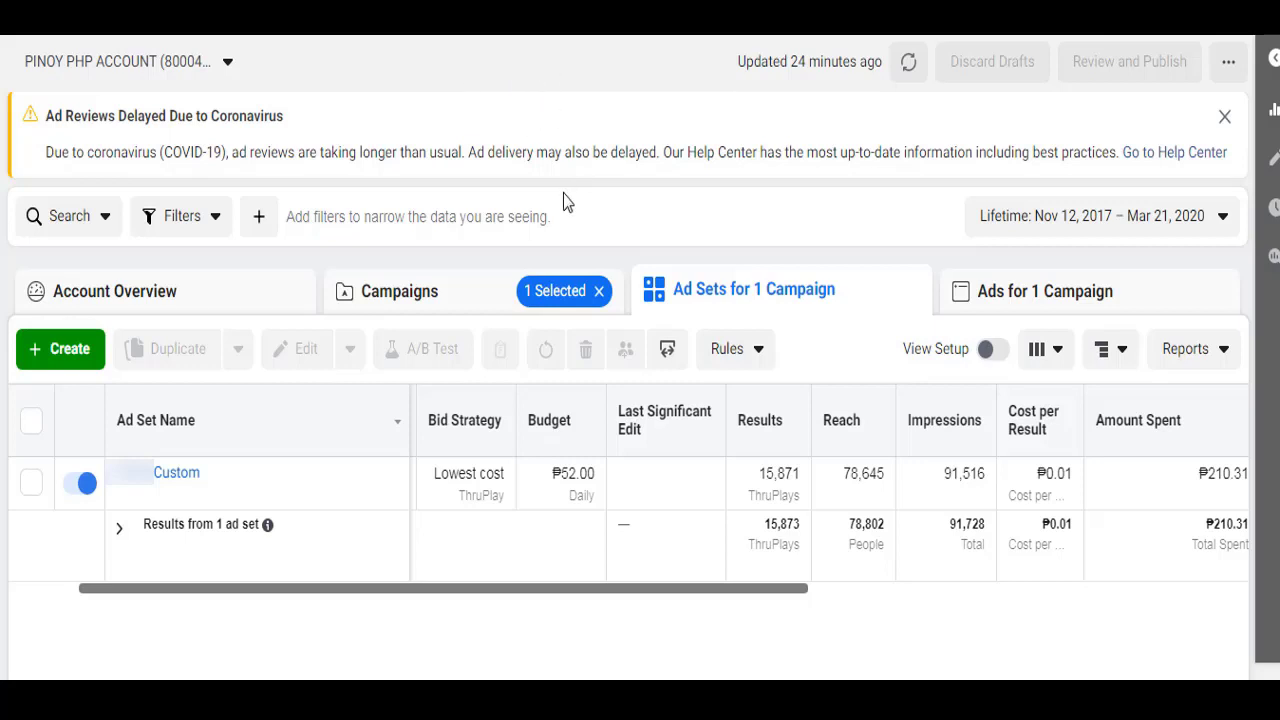
Examine the results, cost per result and amount spent of the campaign's Custom ad set in Ads Manager.
left_click_drag(737, 584, 834, 598)
left_click(783, 602)
scroll(837, 600, "right", 2)
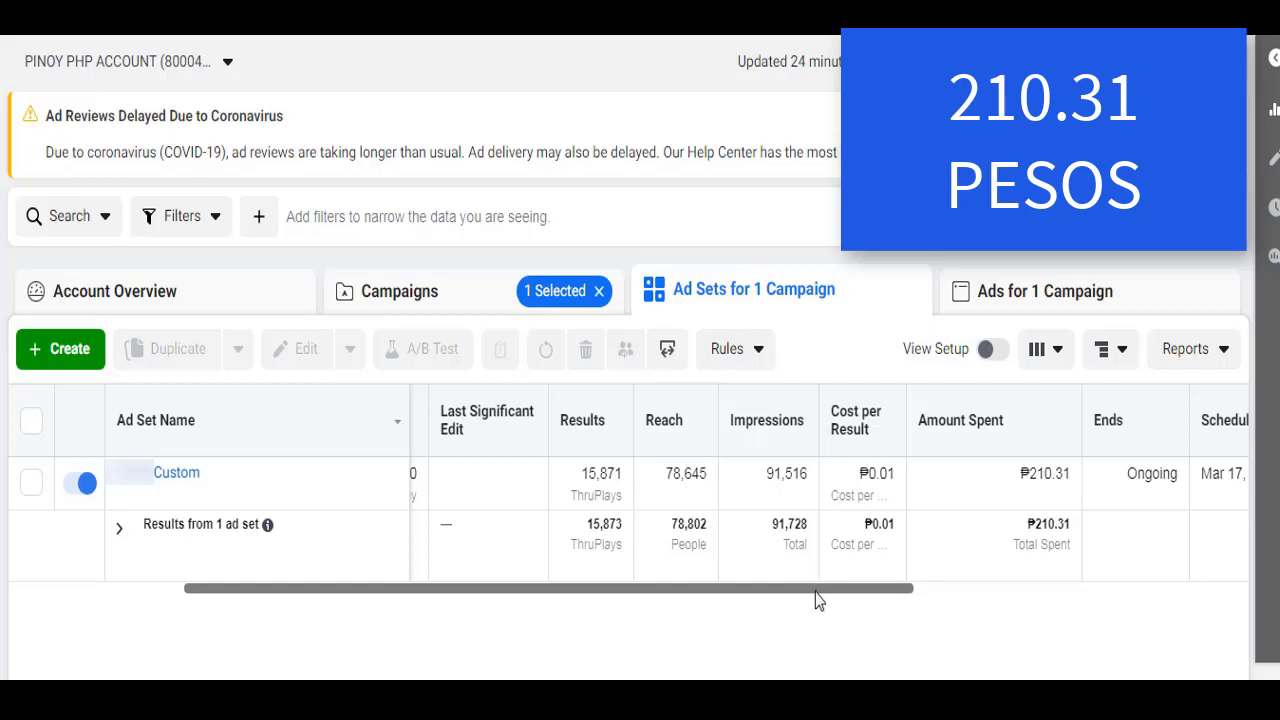
Show the post engagement columns for the Custom ad set and examine its reactions, comments, saves and shares.
left_click_drag(815, 598, 754, 600)
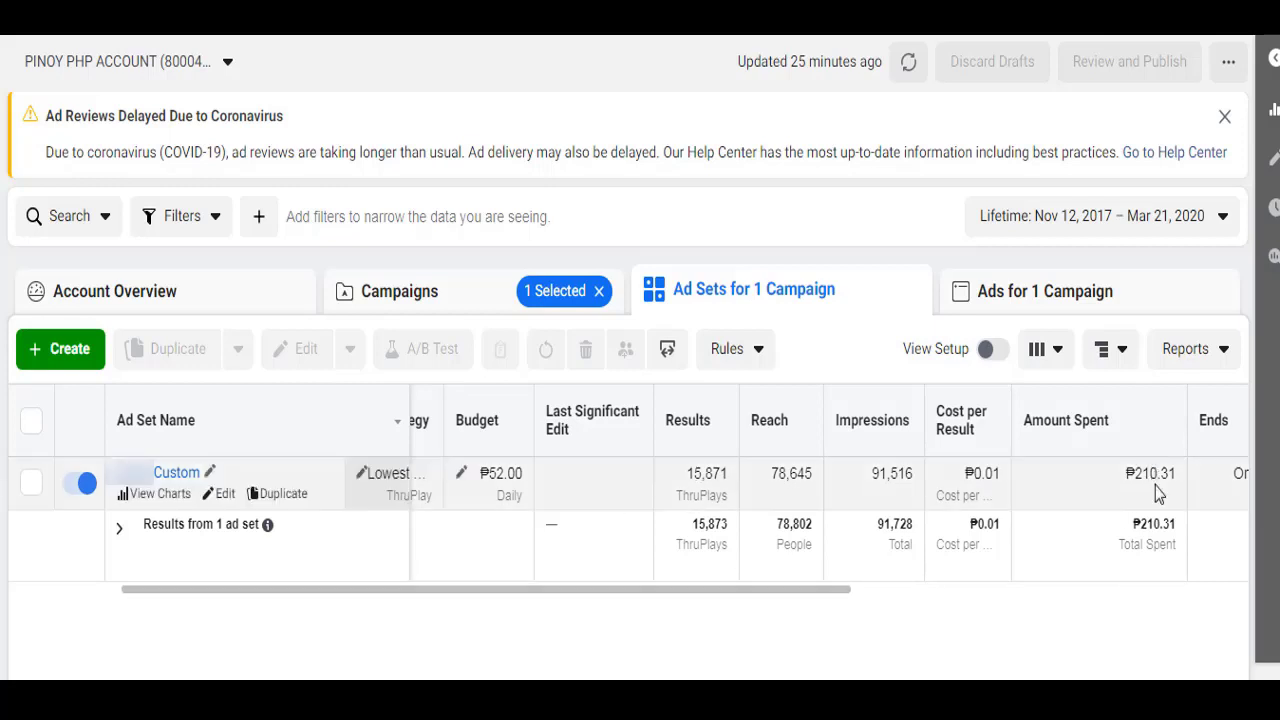
left_click(1058, 352)
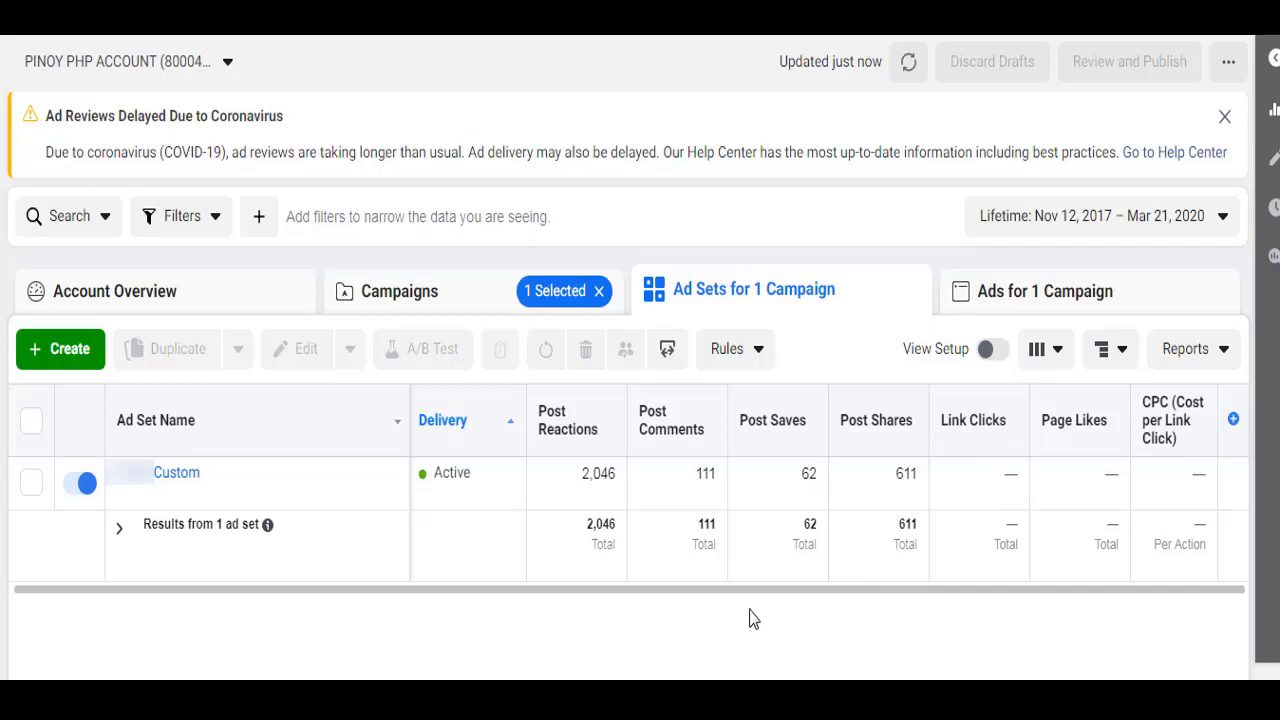
mouse_move(902, 477)
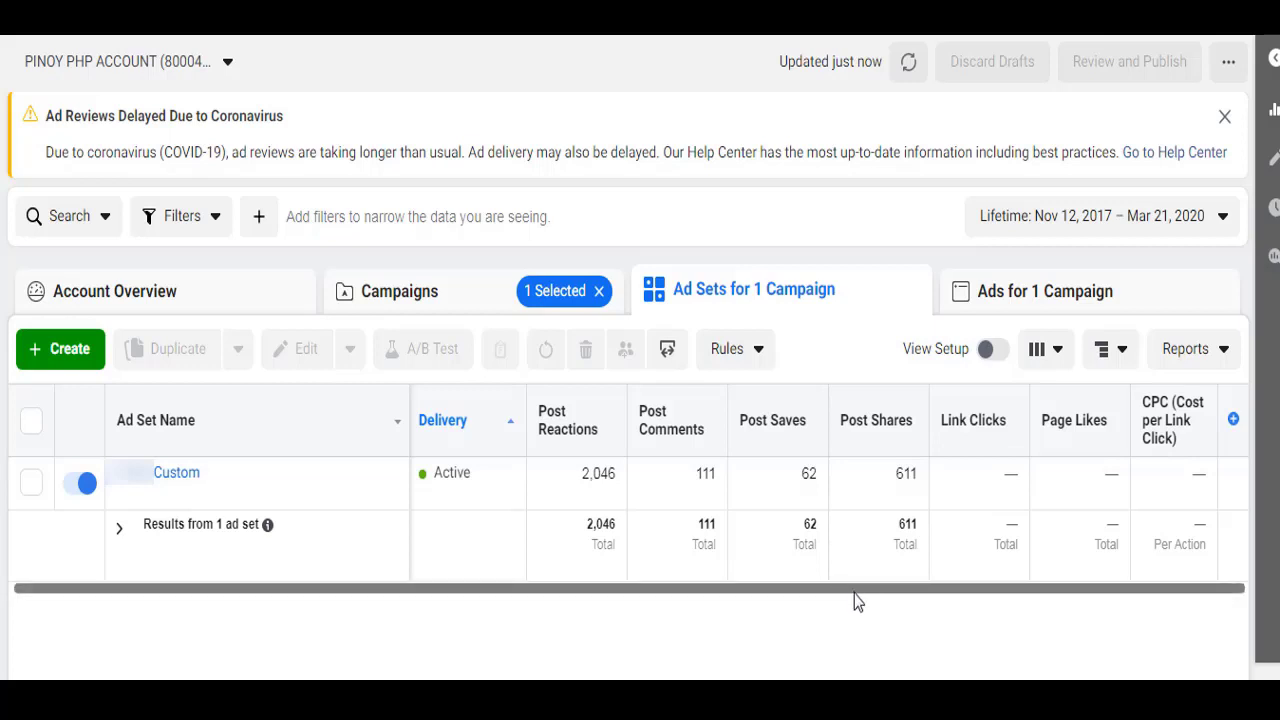
left_click_drag(854, 592, 806, 592)
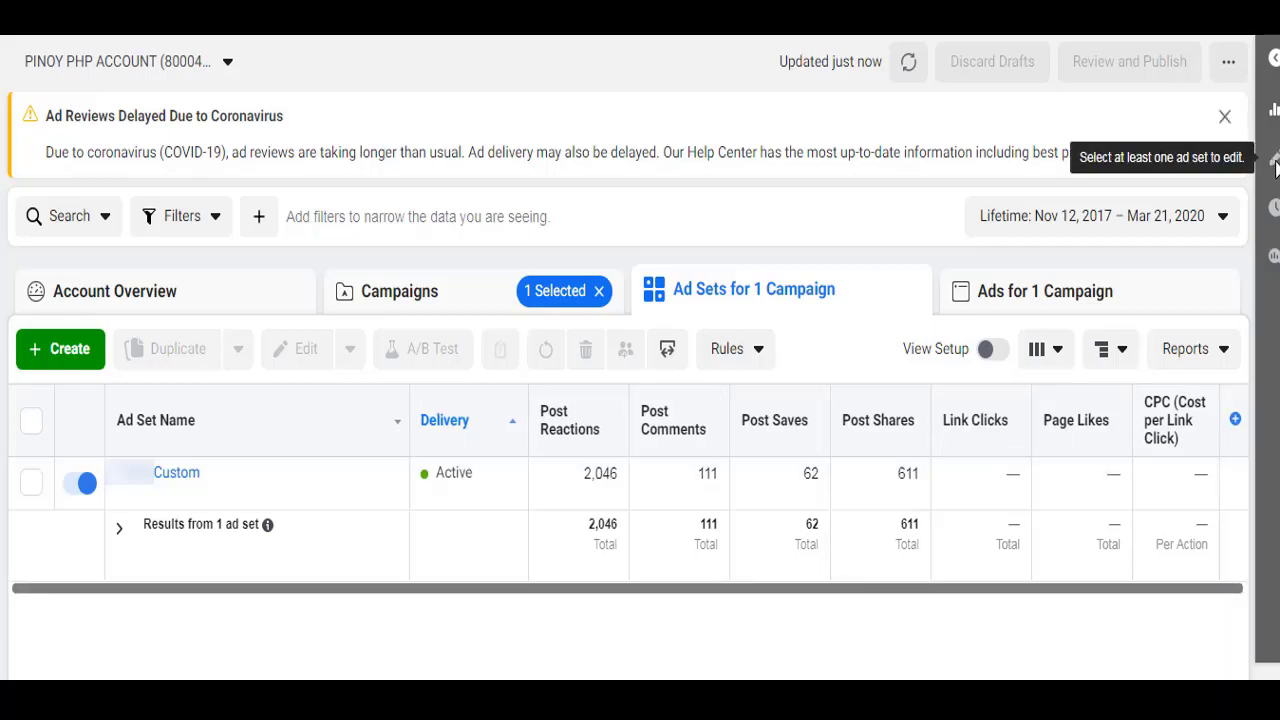
Open the Custom ad set for editing and examine its daily budget and custom audience settings.
left_click(31, 483)
left_click(1273, 157)
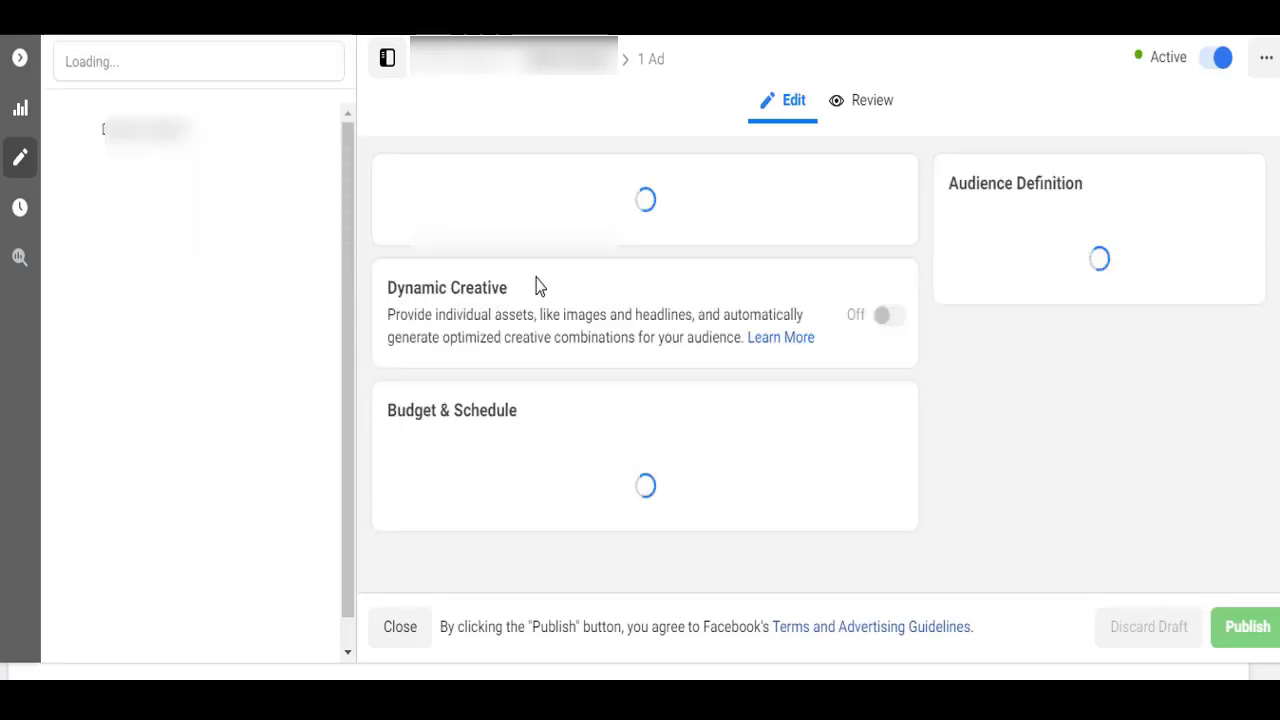
scroll(537, 286, "down", 4)
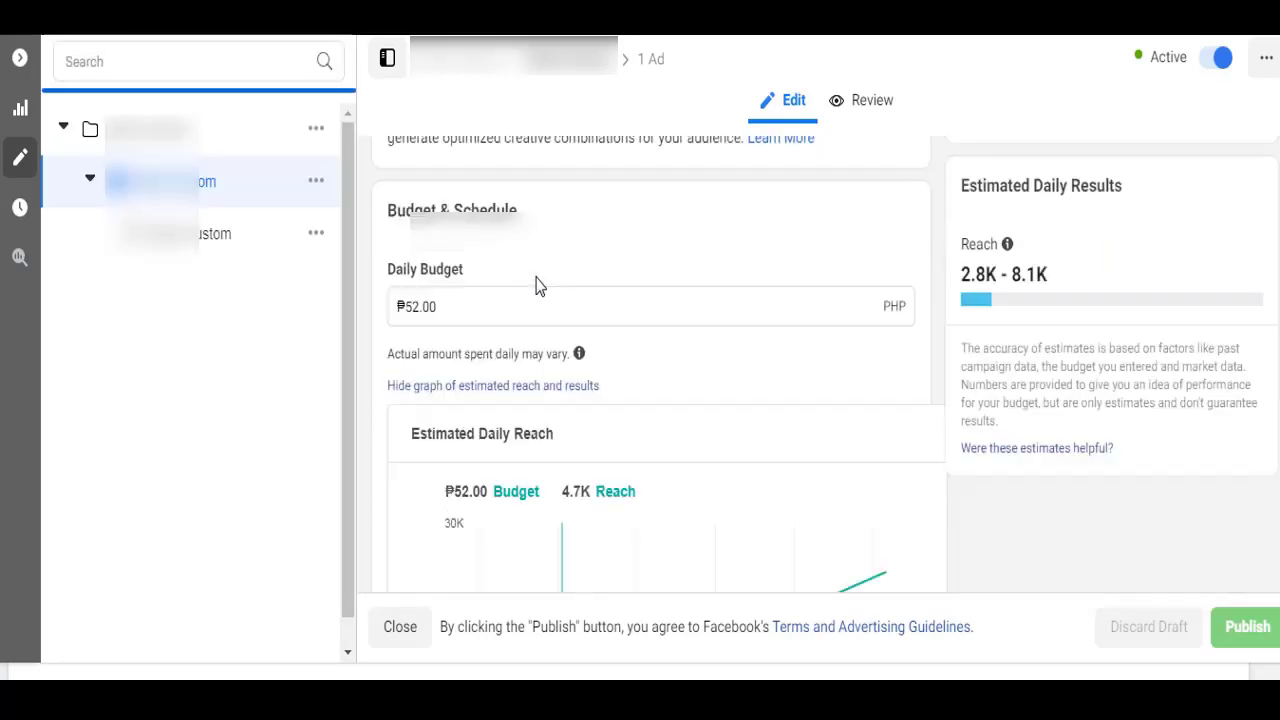
scroll(547, 282, "down", 7)
scroll(546, 281, "down", 3)
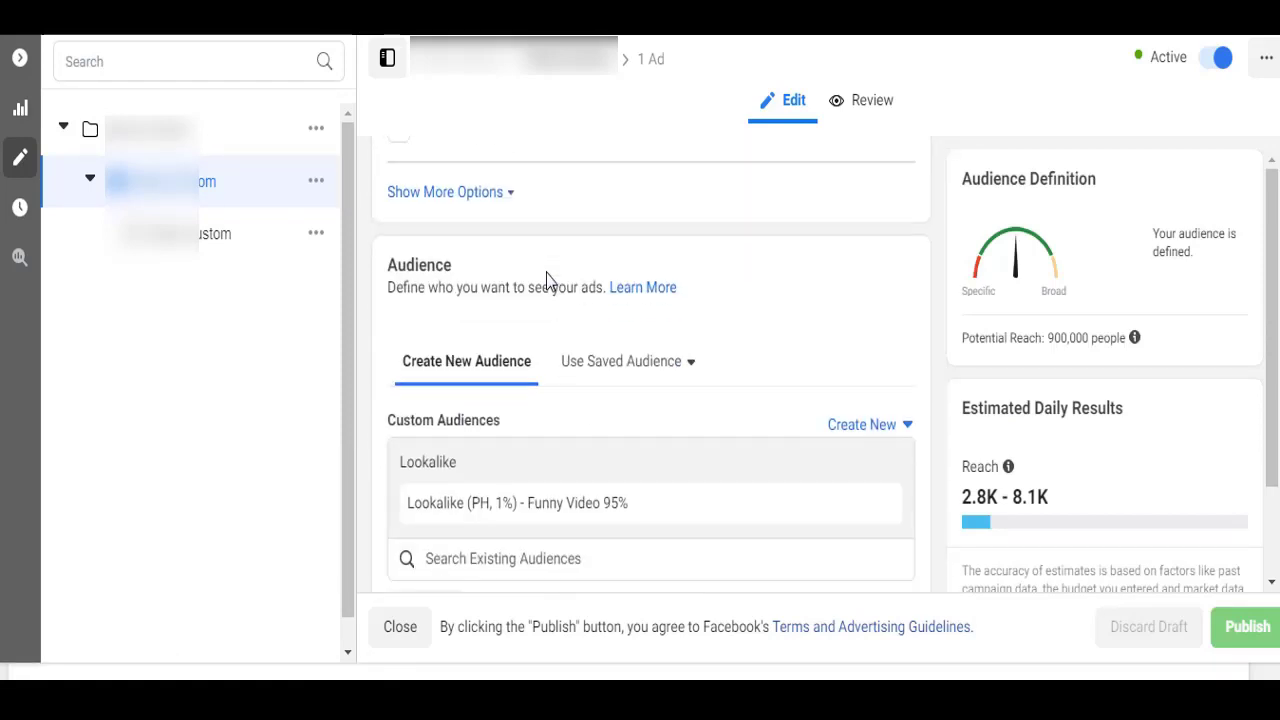